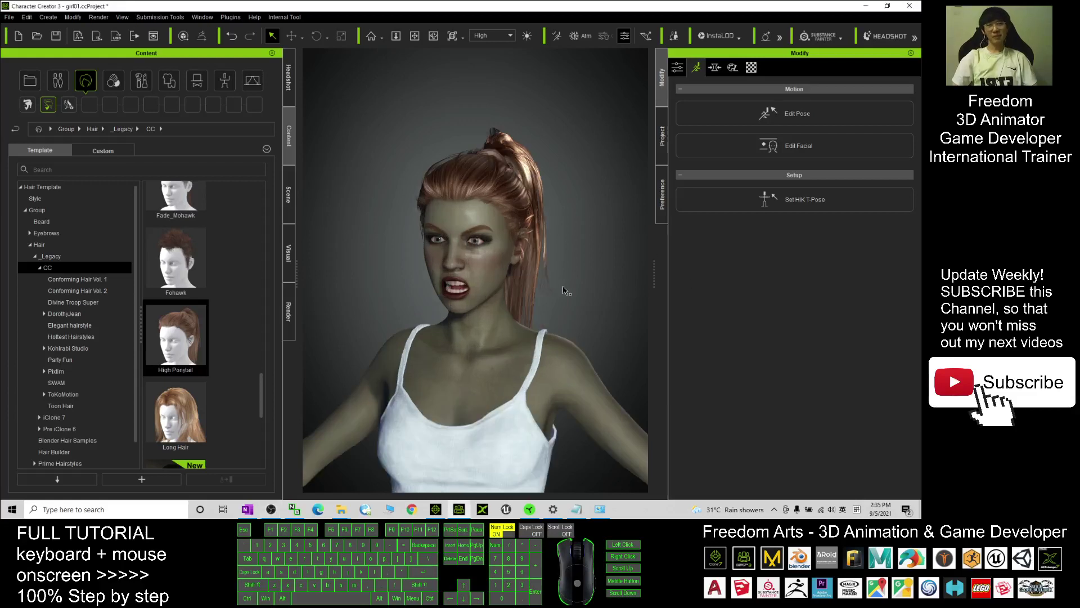
- Examine the green-skinned example character's face, hair and body from several angles and distances
key("x")
left_click_drag(365, 282, 469, 279)
key("c")
scroll(469, 278, "down", 5)
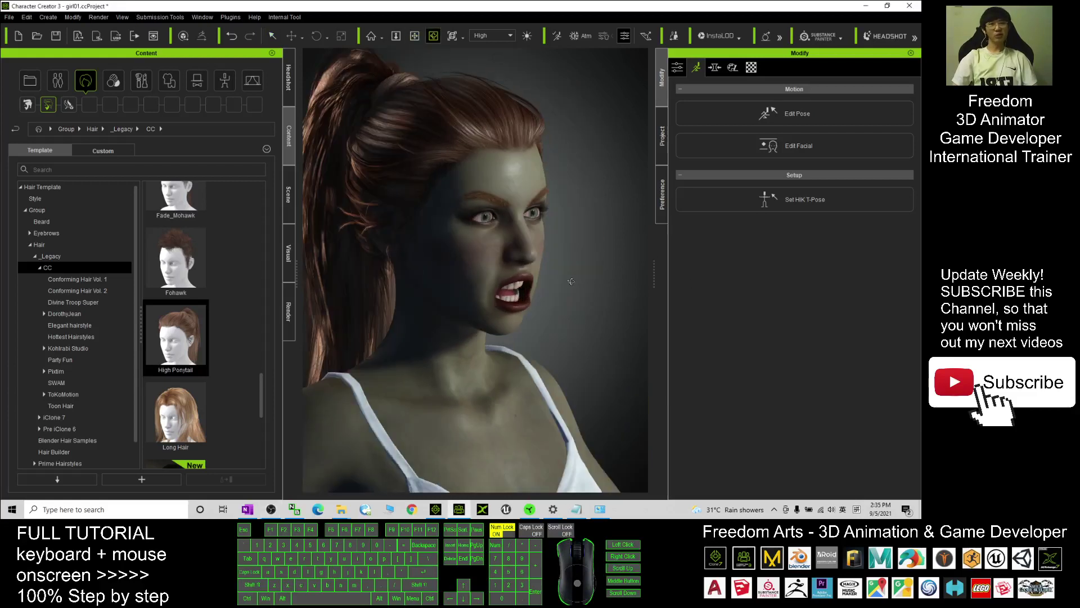
key("x")
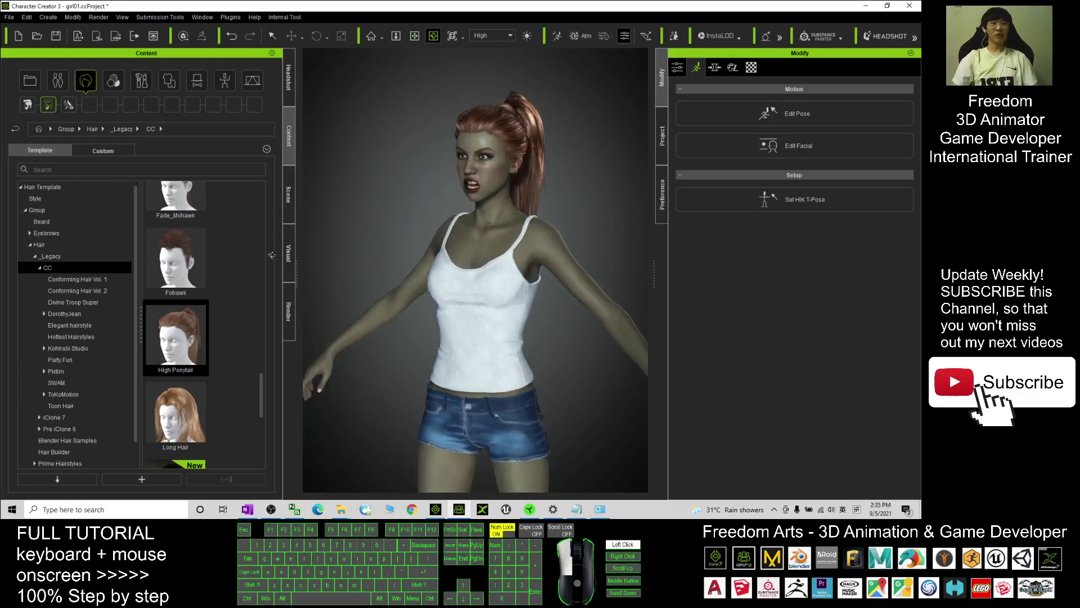
left_click_drag(401, 269, 502, 224)
key("c")
left_click_drag(443, 335, 466, 328)
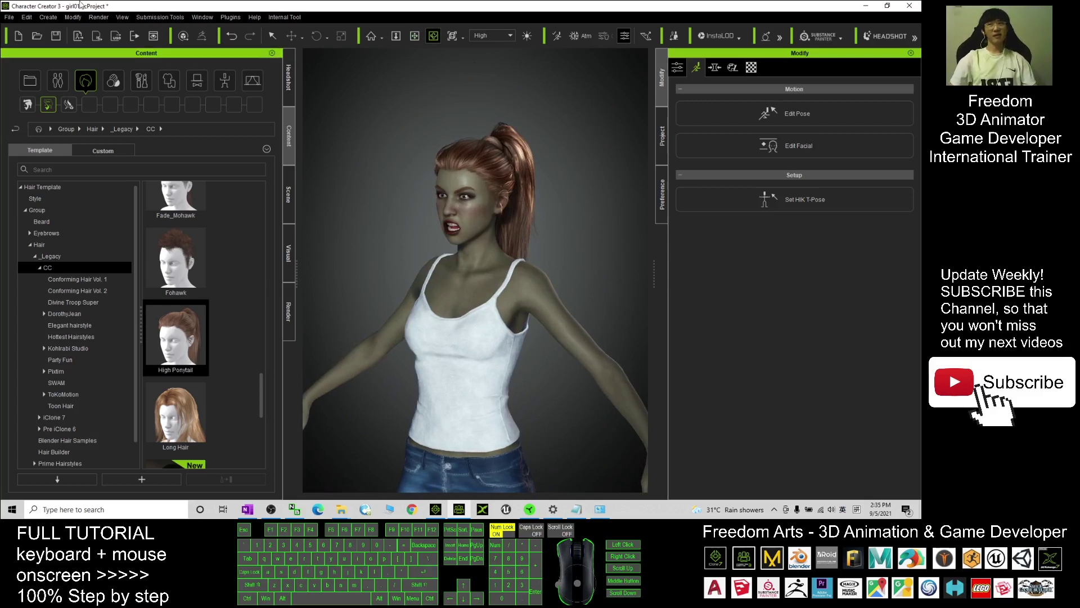
left_click_drag(567, 304, 605, 284)
scroll(445, 244, "down", 2)
scroll(445, 243, "down", 2)
left_click_drag(417, 348, 476, 236)
key("x")
scroll(476, 237, "up", 2)
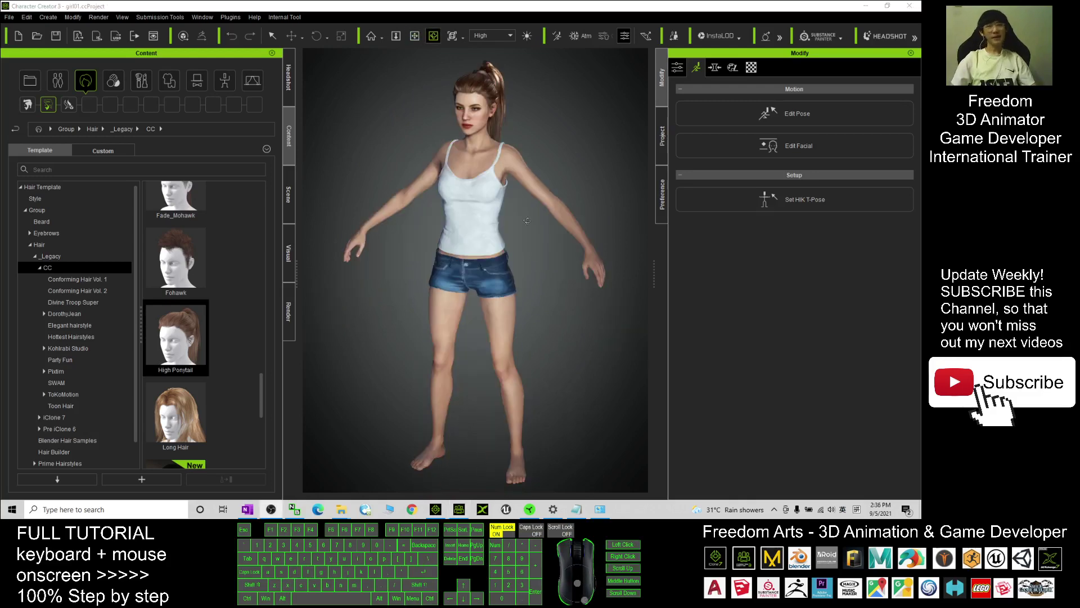
- Inspect the original character's natural skin, face and full body from the front and both sides
left_click(527, 220)
scroll(527, 221, "up", 5)
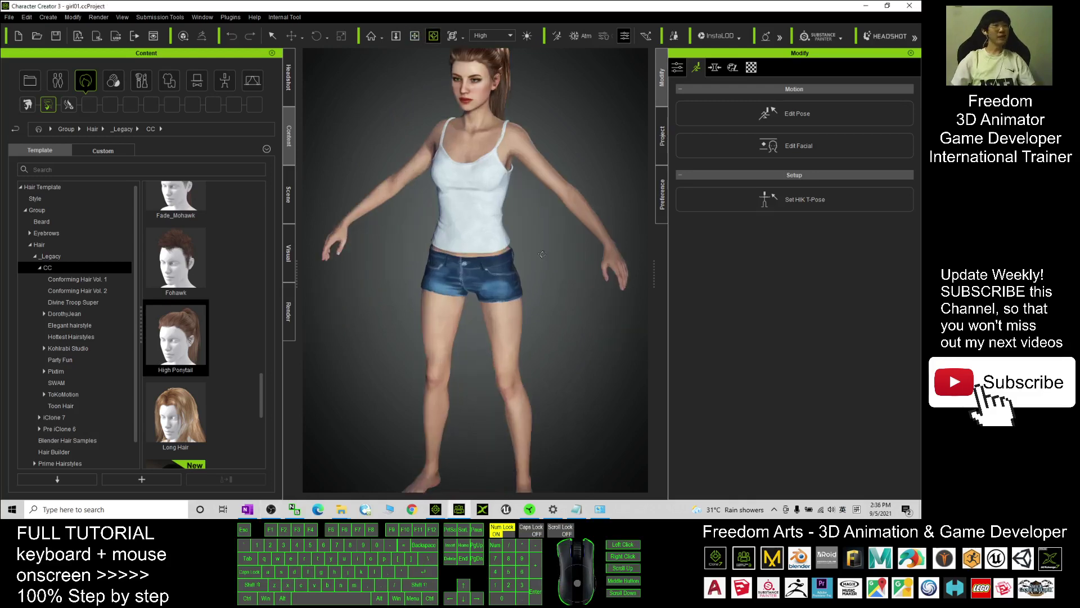
key("x")
left_click_drag(530, 219, 406, 249)
key("z")
scroll(395, 258, "down", 3)
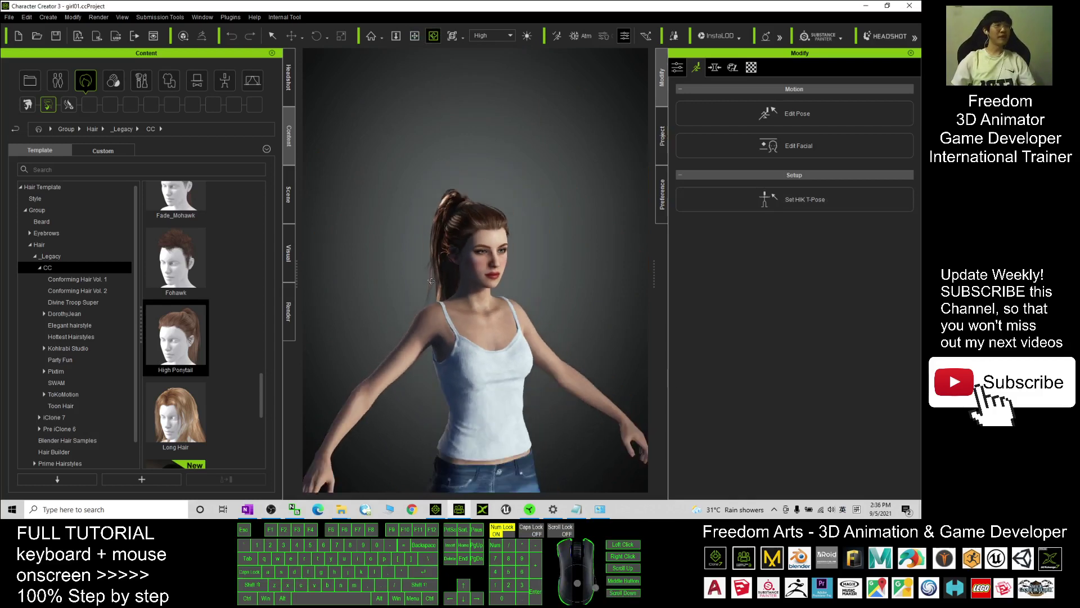
key("x")
left_click_drag(459, 335, 463, 297)
key("c")
left_click_drag(337, 293, 517, 230)
scroll(516, 230, "up", 2)
scroll(525, 227, "up", 5)
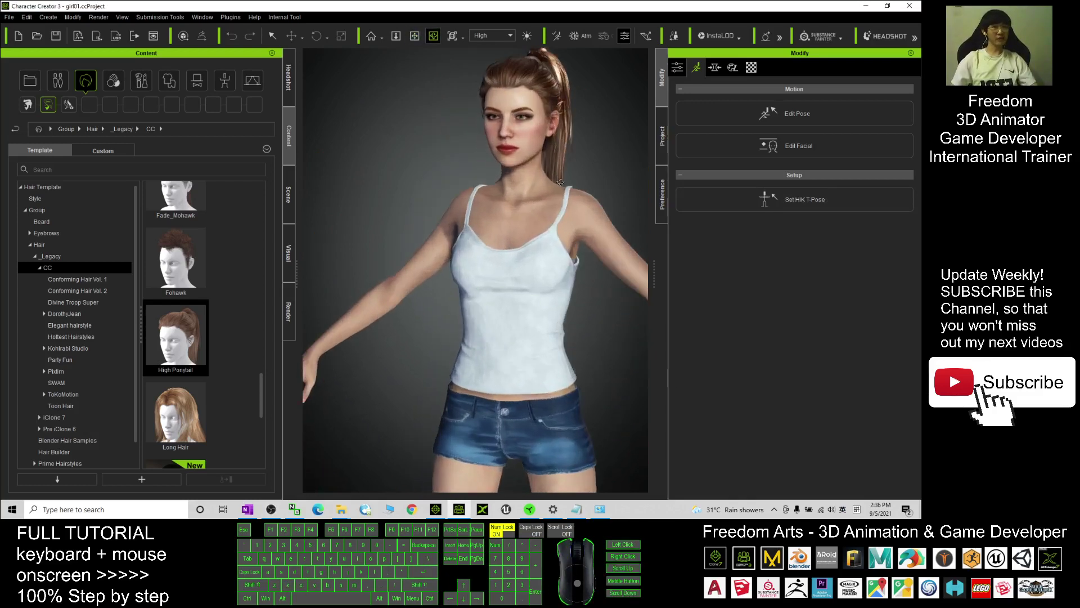
key("x")
left_click_drag(489, 109, 474, 216)
scroll(474, 225, "up", 5)
scroll(473, 225, "up", 2)
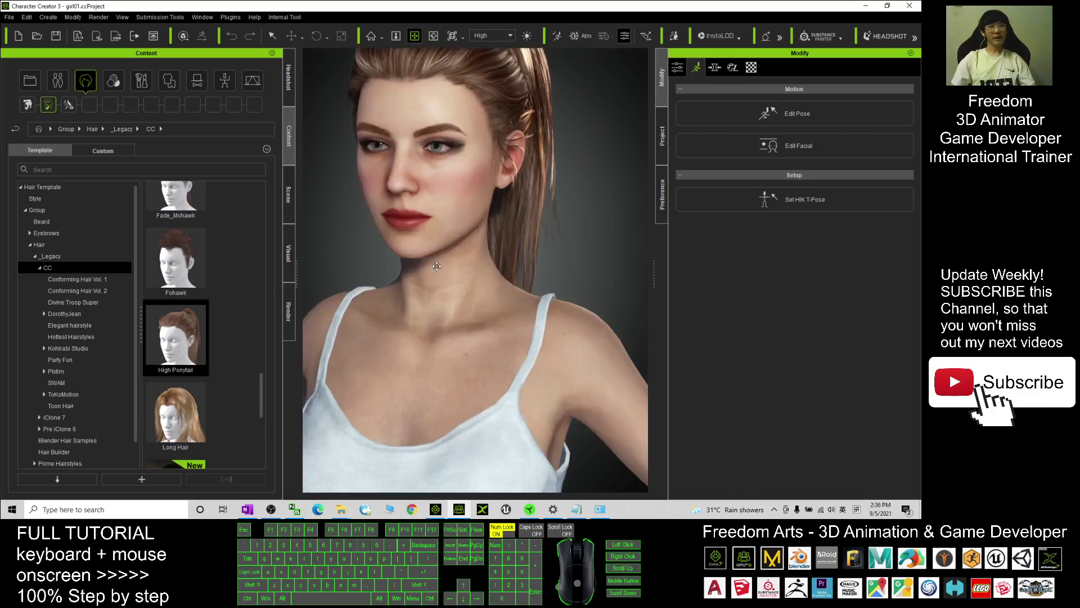
key("x")
left_click_drag(438, 265, 471, 347)
scroll(439, 328, "down", 5)
key("c")
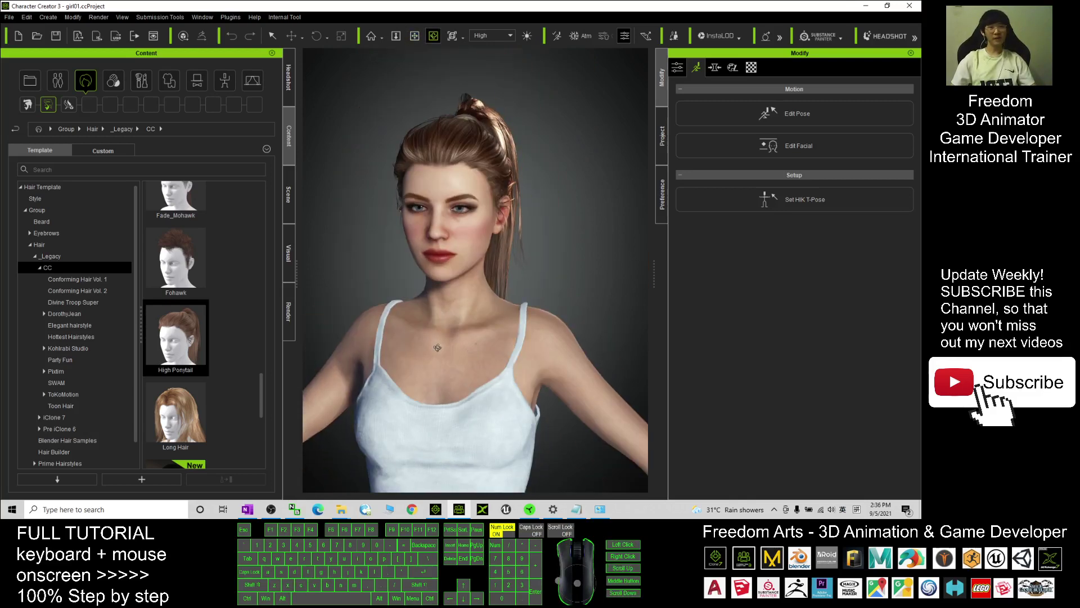
scroll(445, 305, "down", 3)
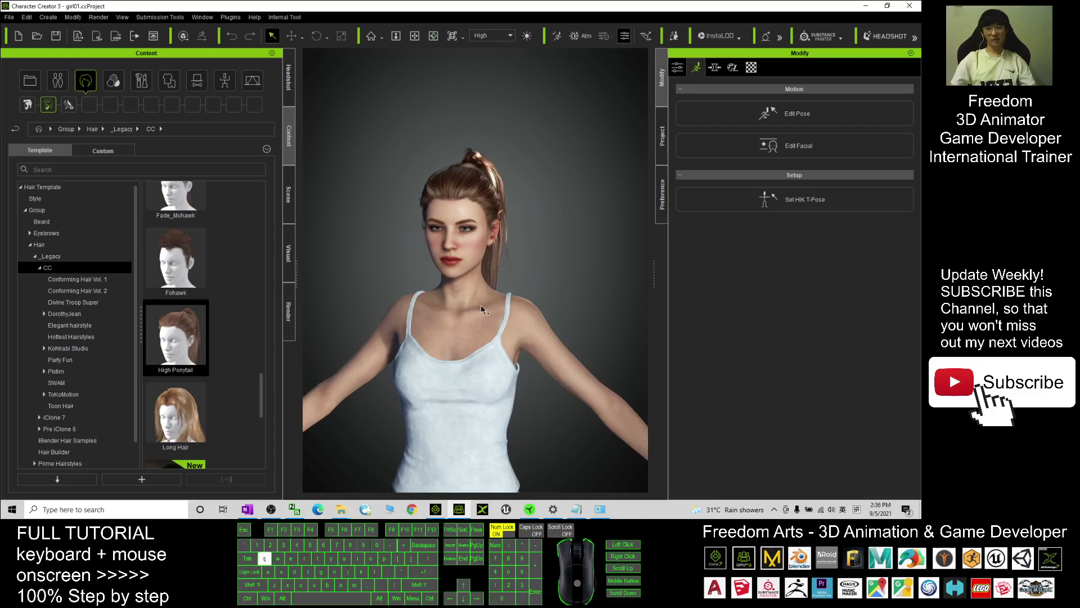
- Set the diffuse color of the character's Std_Skin_Head material to dark teal #4c7272
left_click(466, 217)
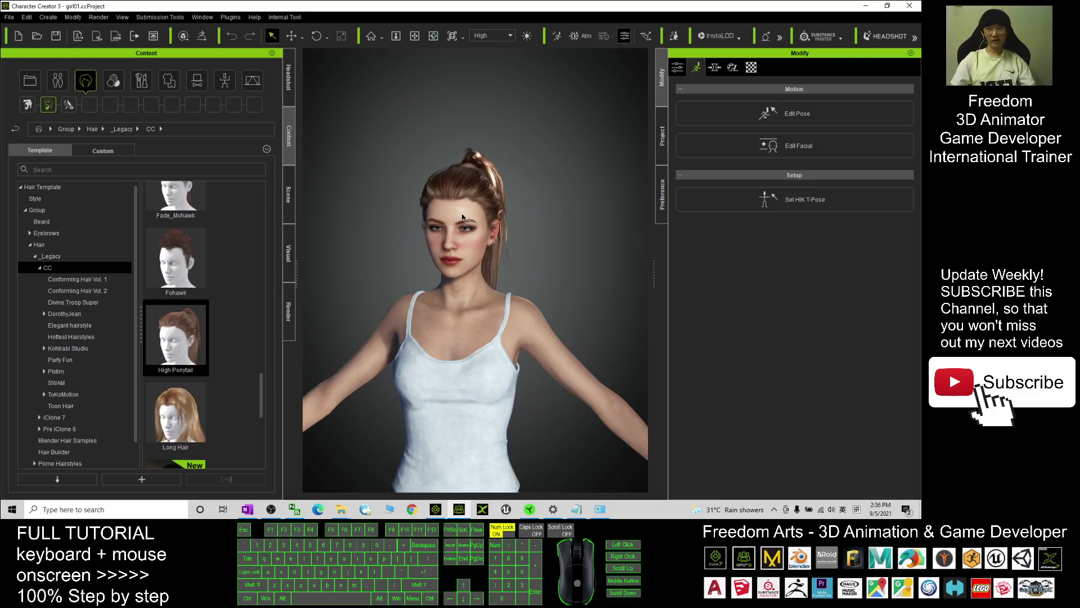
scroll(461, 241, "down", 10)
scroll(460, 256, "up", 7)
scroll(460, 256, "up", 6)
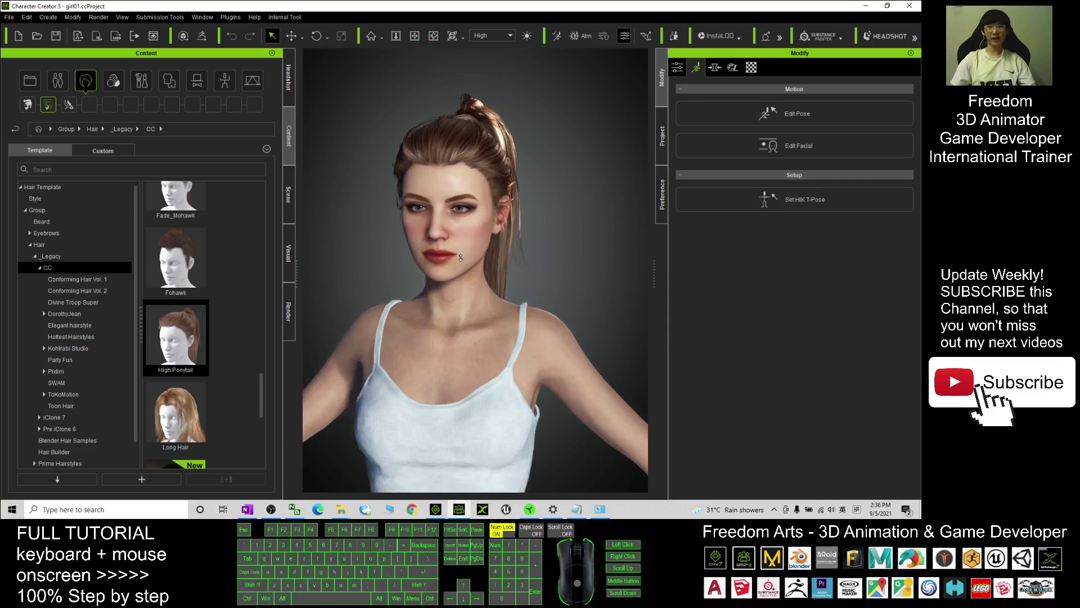
left_click(752, 67)
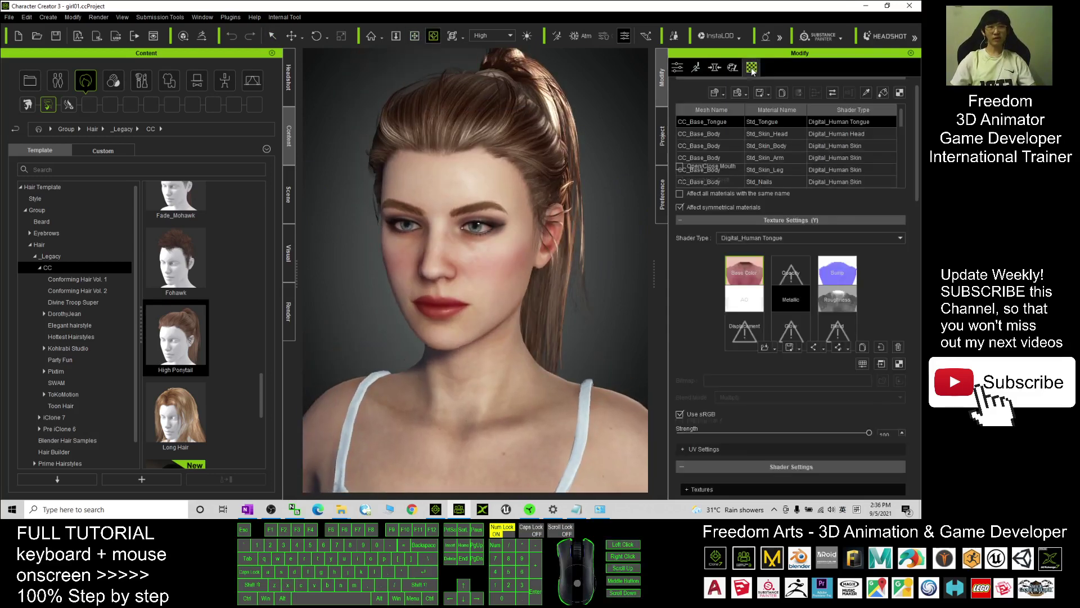
left_click(767, 136)
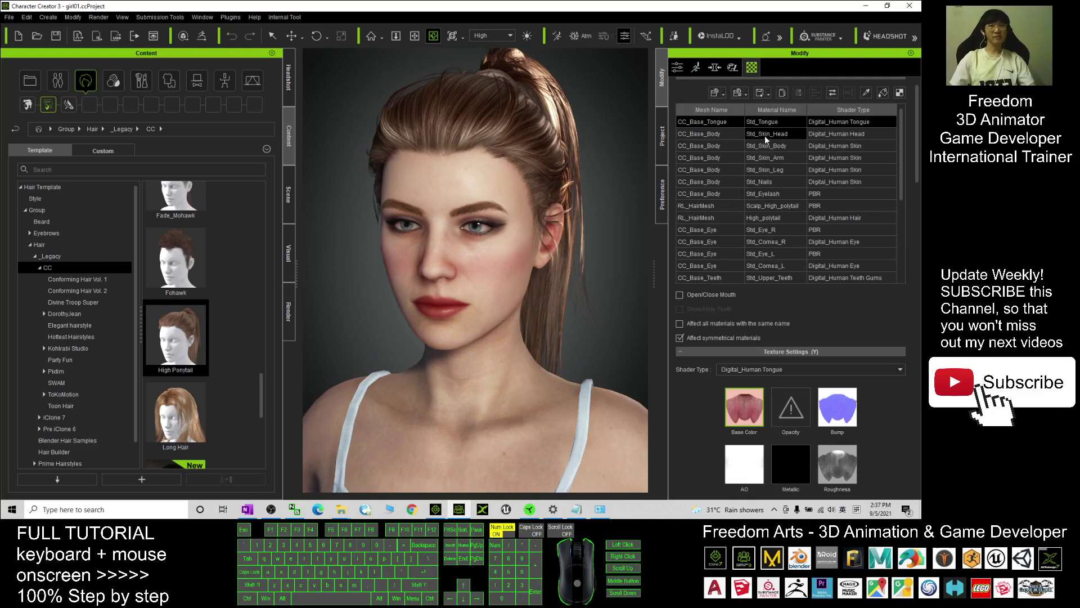
left_click_drag(917, 130, 918, 161)
scroll(745, 289, "down", 10)
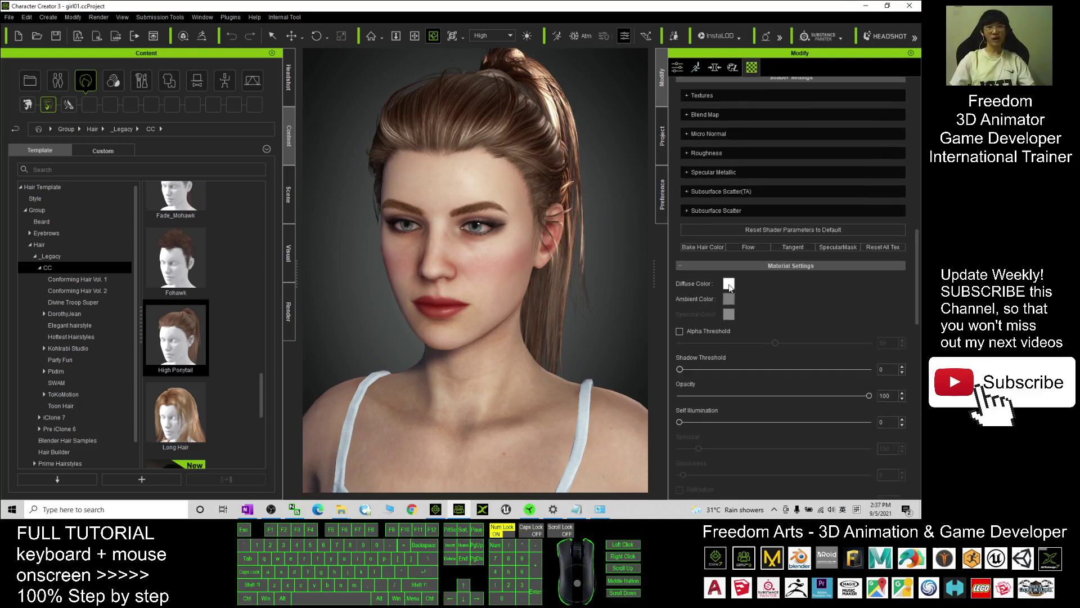
left_click(728, 284)
left_click_drag(467, 156, 740, 172)
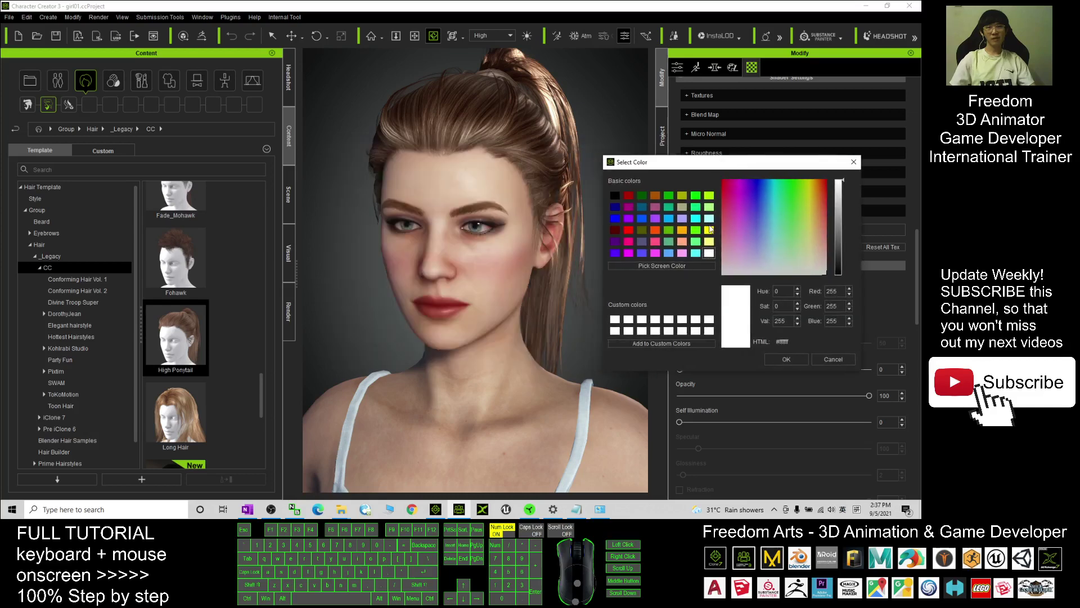
left_click(710, 220)
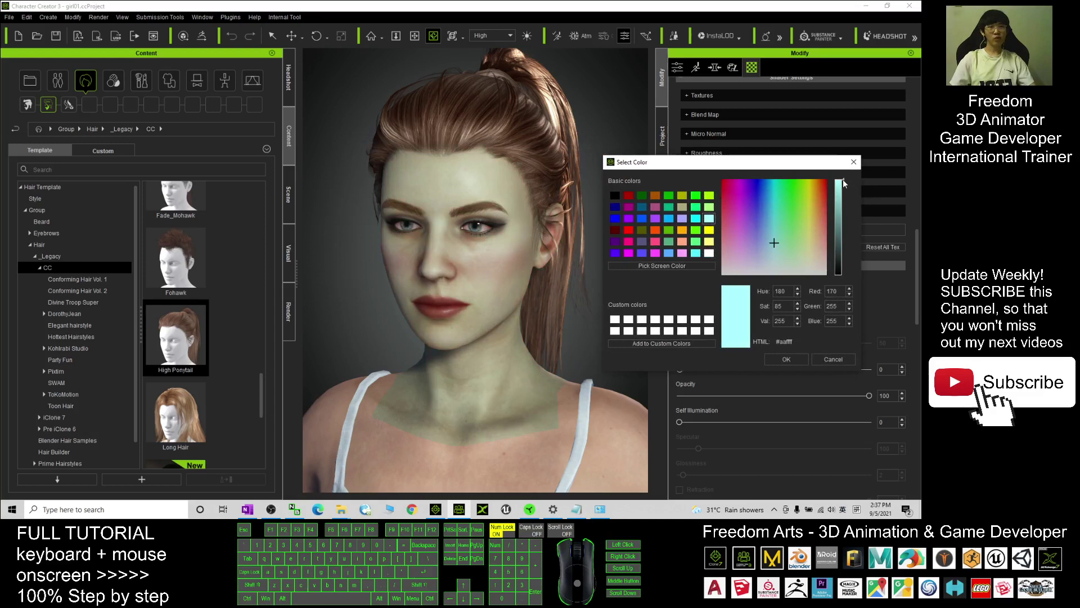
left_click_drag(844, 183, 845, 235)
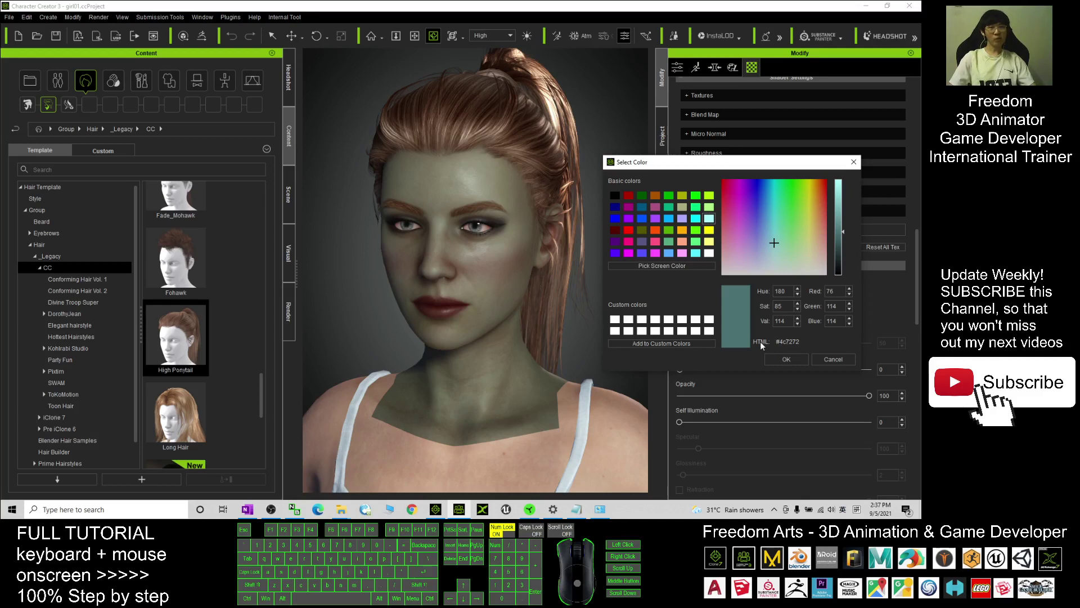
- Copy the head skin's HTML color code #4c7272 and accept the color
left_click_drag(803, 342, 768, 341)
right_click(791, 341)
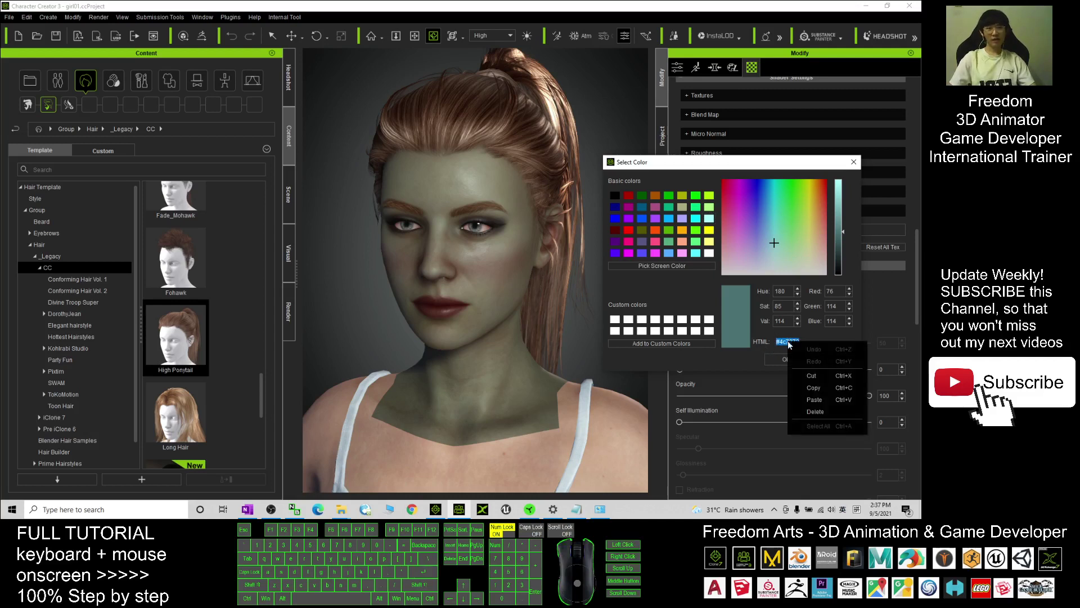
left_click(802, 387)
left_click(789, 360)
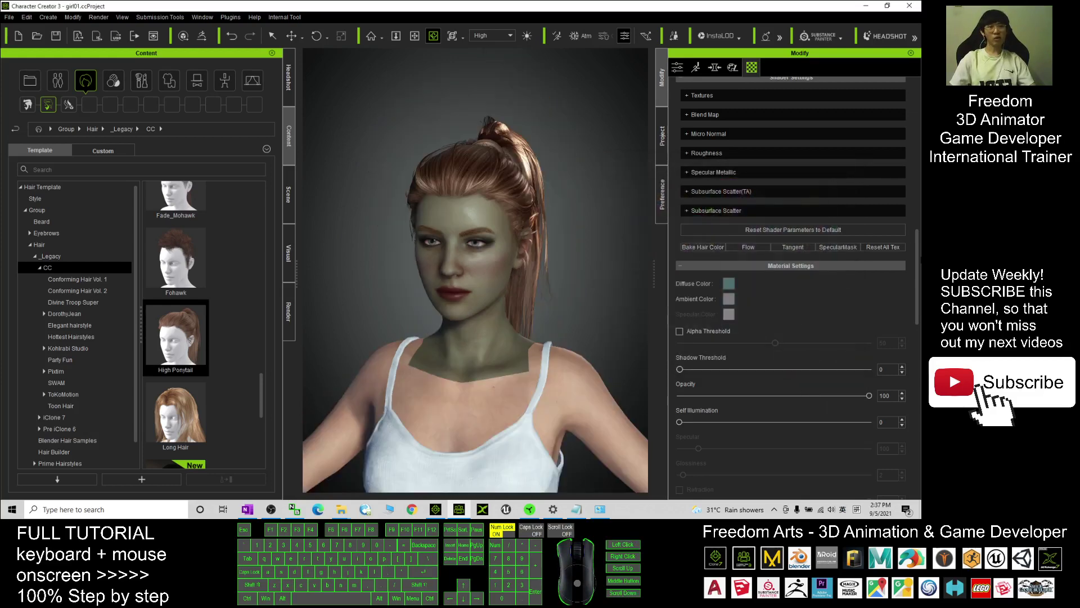
- Set the diffuse color of the Std_Skin_Body material to the copied HTML code #4c7272
scroll(569, 285, "down", 2)
key("x")
left_click_drag(568, 284, 579, 176)
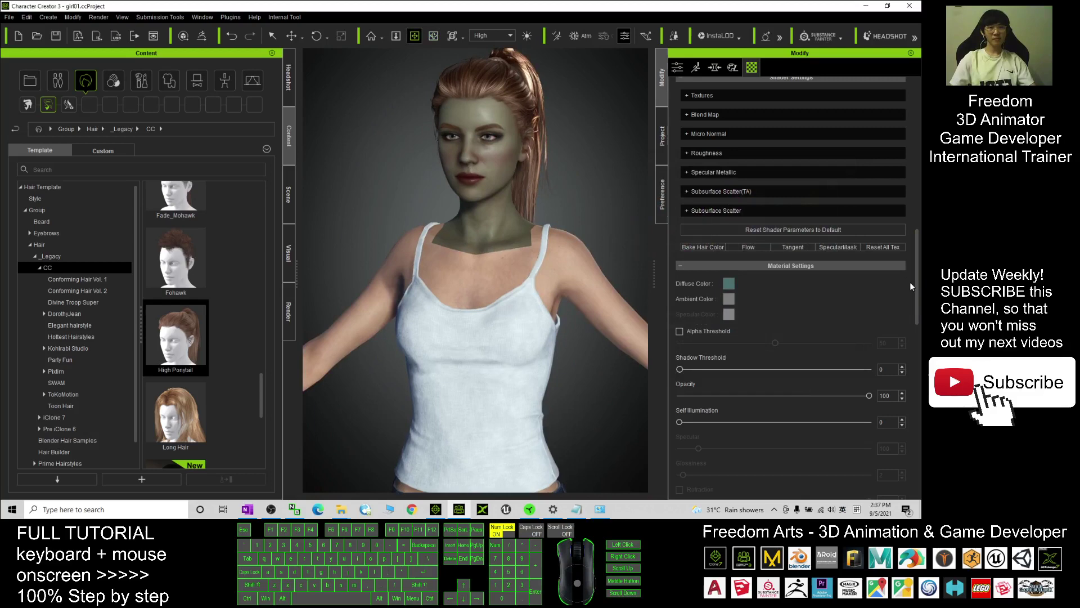
left_click_drag(916, 285, 920, 89)
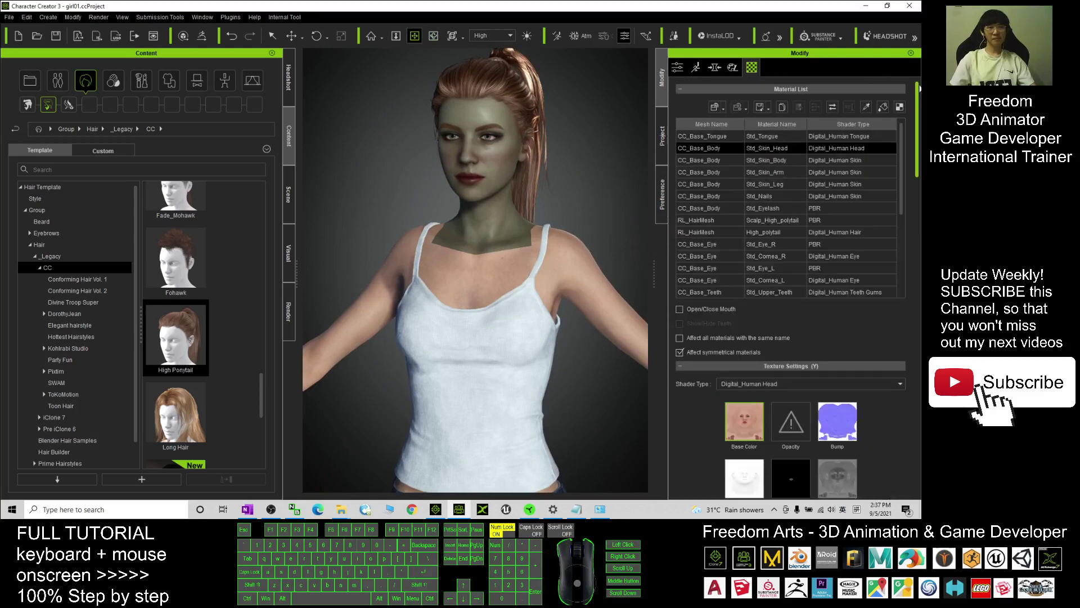
left_click(770, 163)
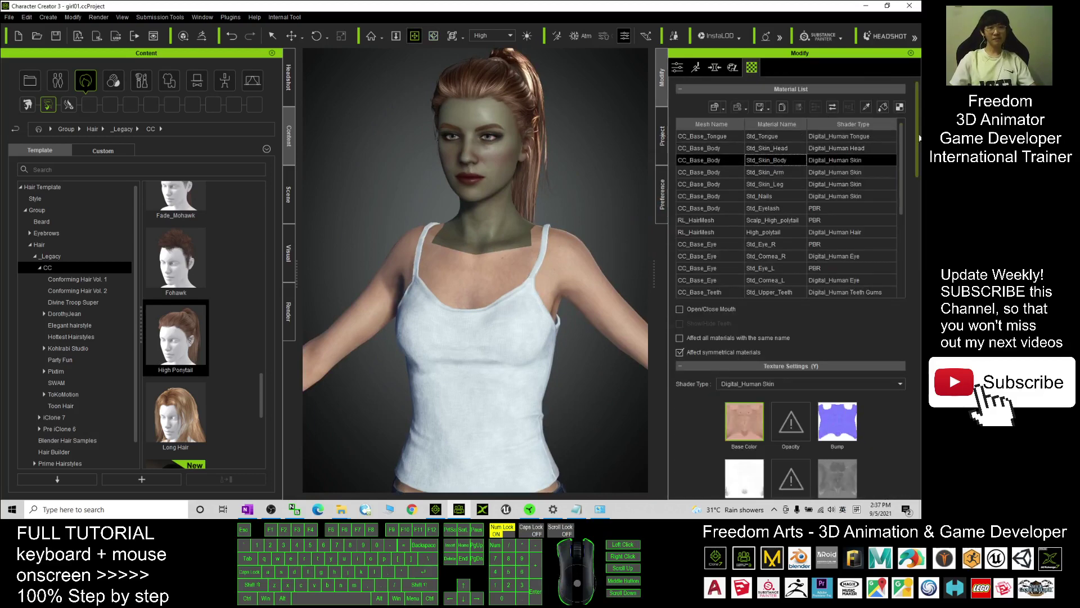
scroll(699, 276, "down", 10)
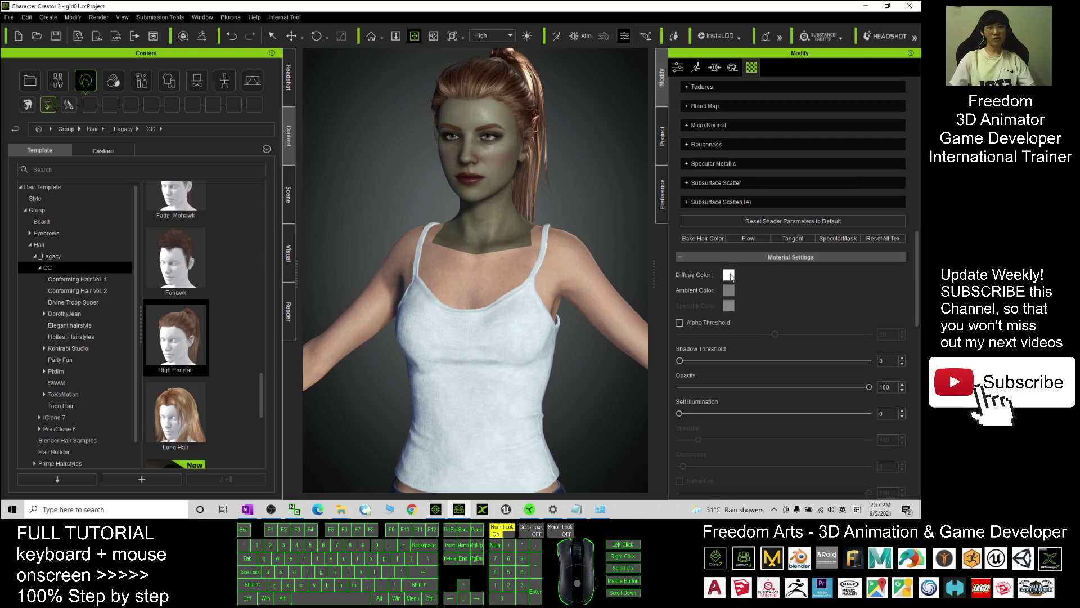
left_click(730, 274)
left_click_drag(482, 148, 762, 147)
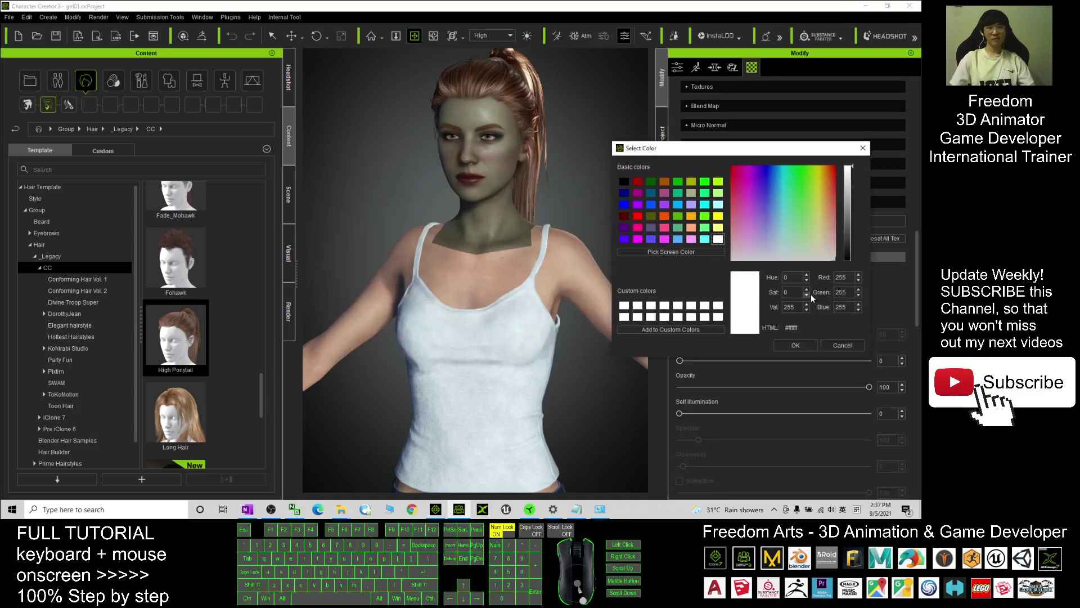
triple_click(810, 326)
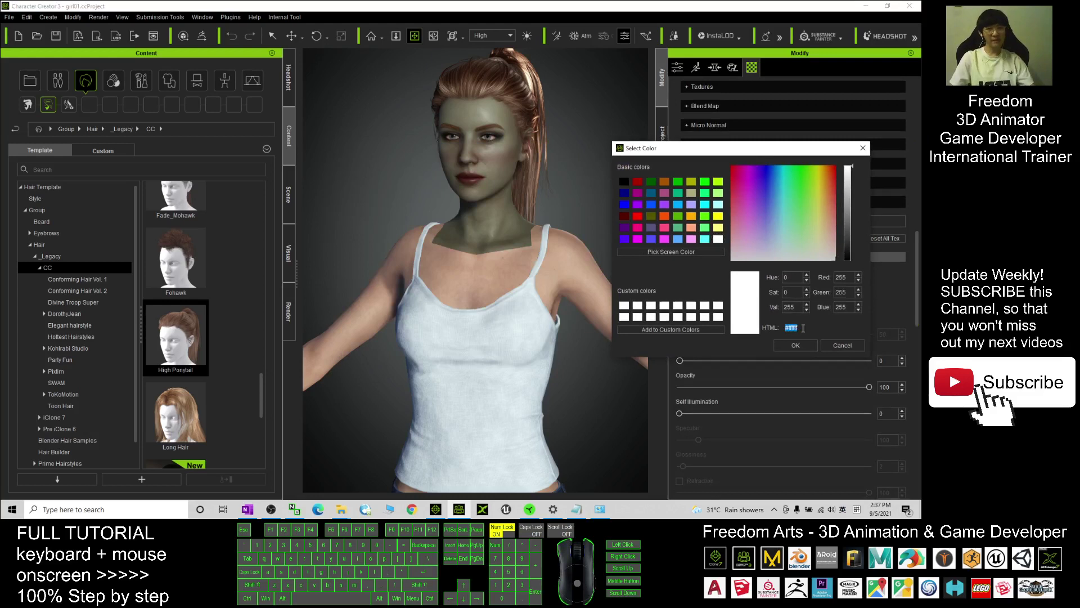
key("ctrl+v")
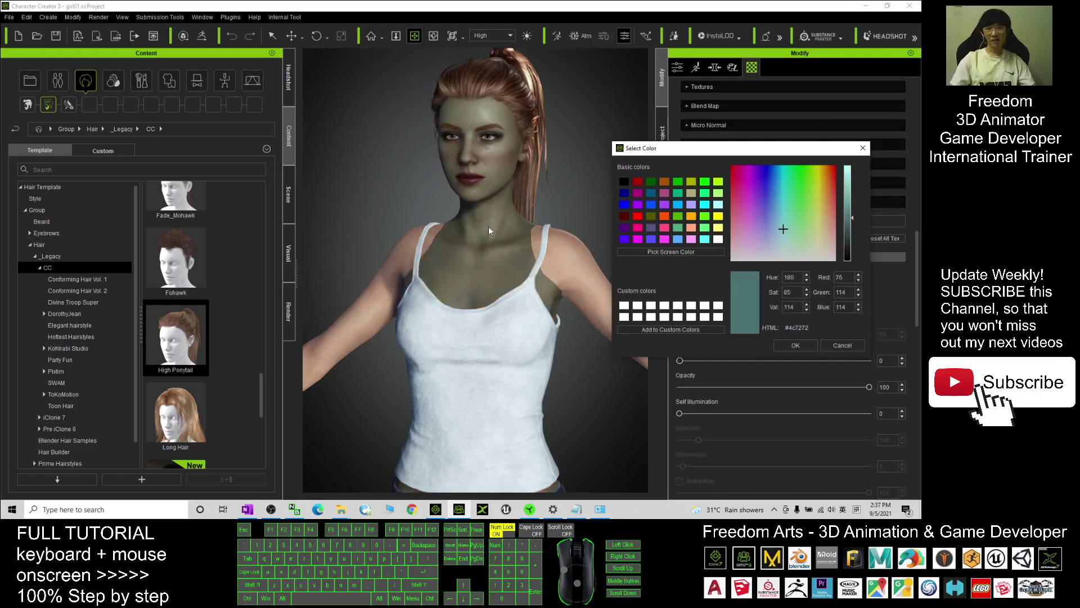
left_click(796, 345)
- Set the diffuse color of the Std_Skin_Arm material to the copied HTML code #4c7272
left_click_drag(916, 278, 805, 139)
left_click(766, 171)
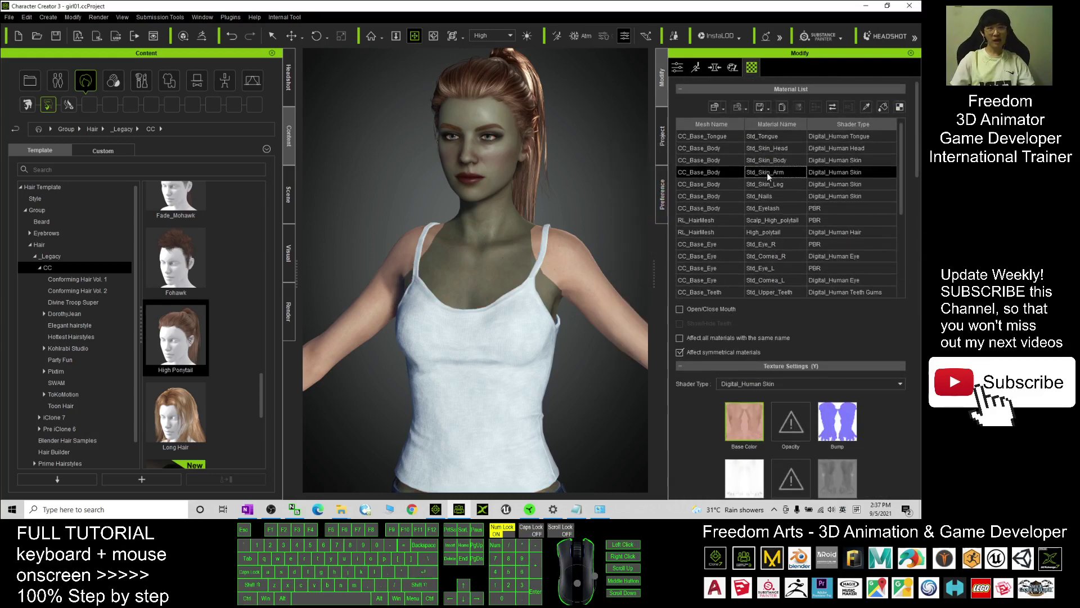
scroll(480, 358, "down", 3)
key("c")
left_click_drag(480, 359, 579, 275)
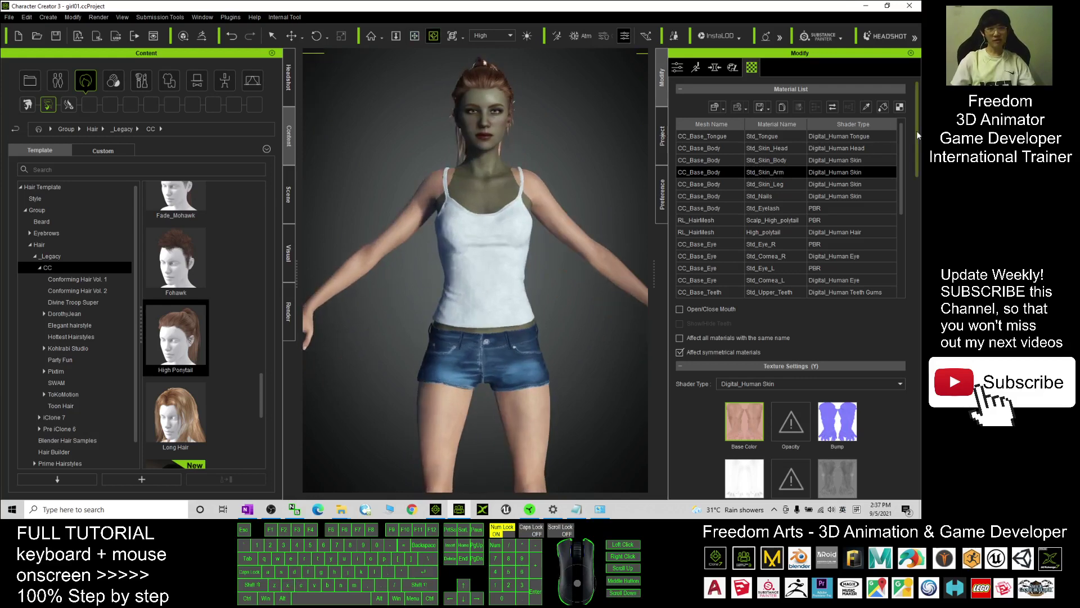
left_click_drag(917, 130, 905, 278)
left_click(728, 285)
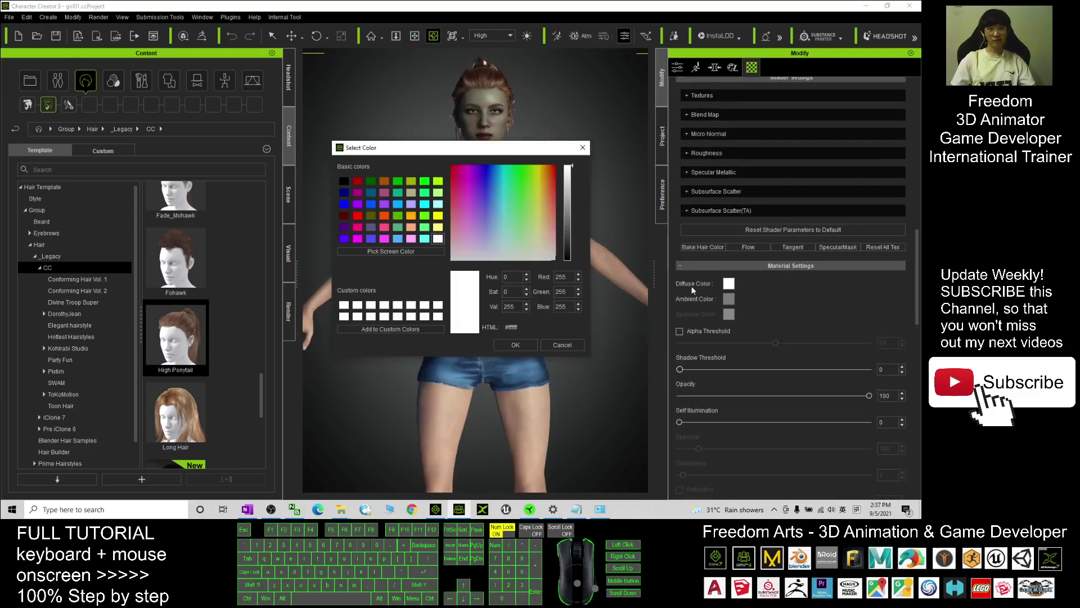
left_click_drag(508, 156, 815, 151)
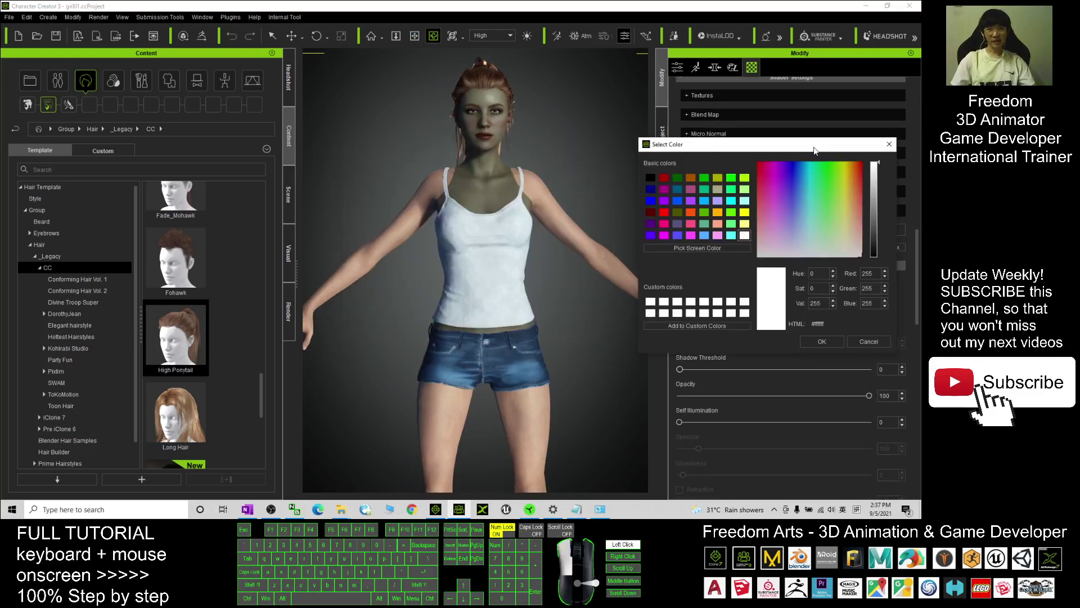
double_click(814, 323)
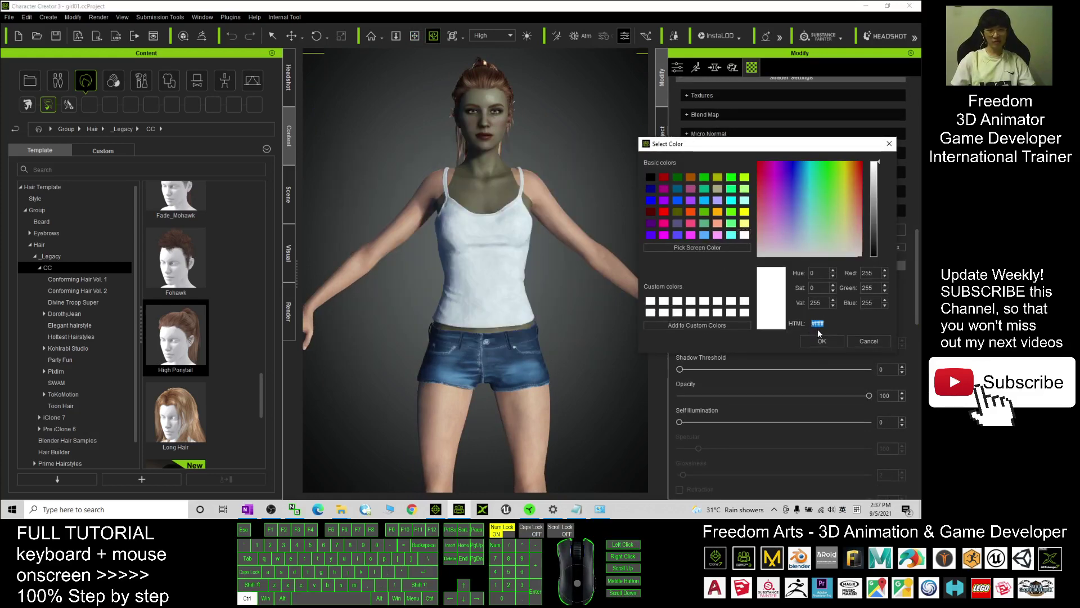
key("ctrl+v")
left_click(821, 341)
- Set the diffuse color of the Std_Skin_Leg material to the copied HTML code #4c7272
scroll(513, 189, "down", 5)
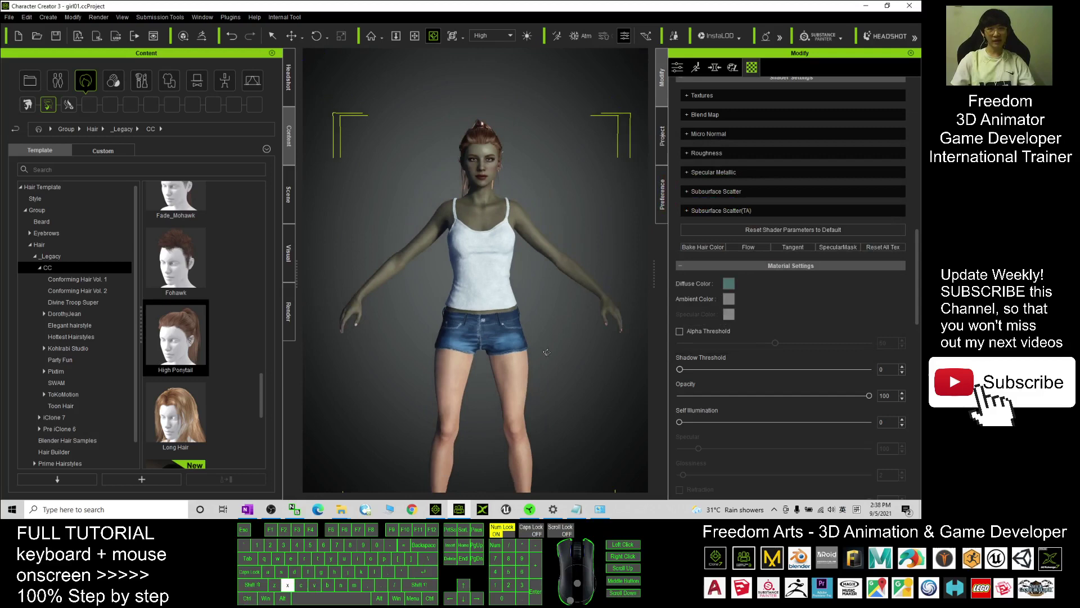
key("c")
left_click_drag(495, 210, 442, 331)
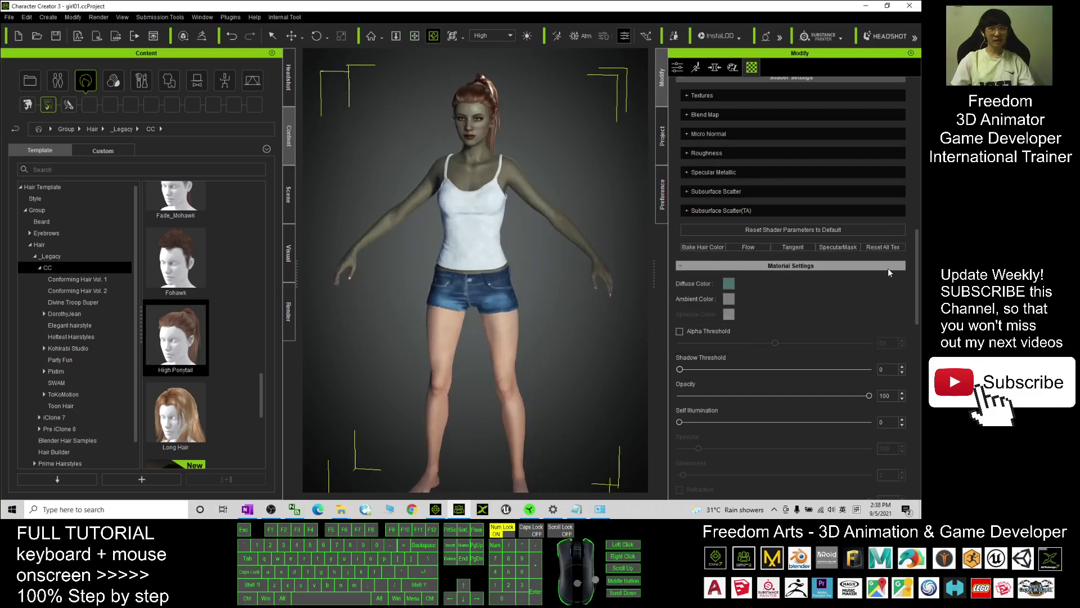
left_click_drag(917, 270, 909, 124)
left_click(758, 185)
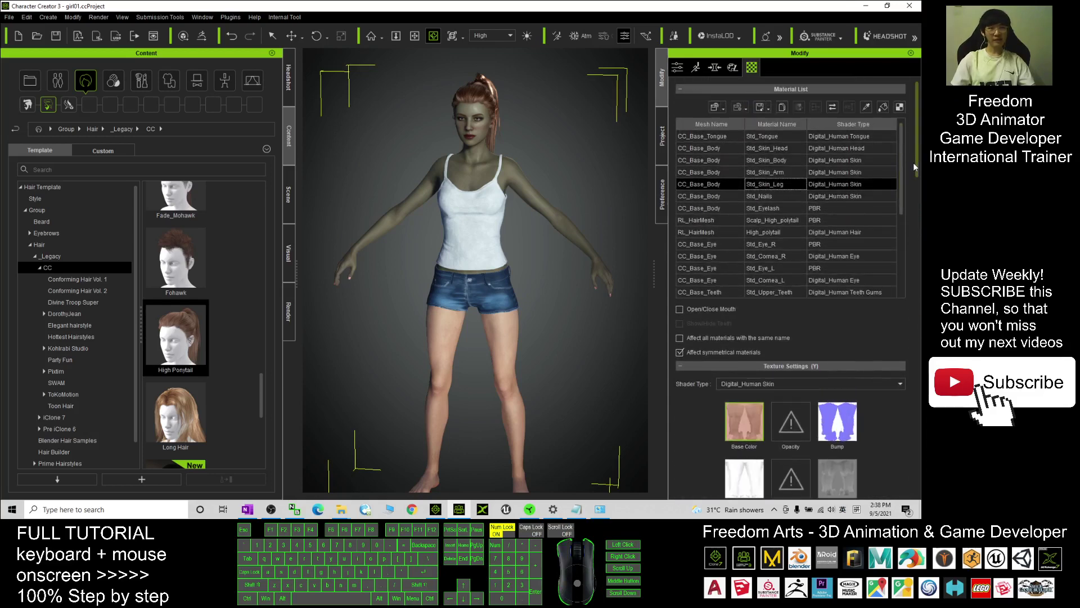
left_click_drag(913, 162, 896, 300)
left_click(728, 364)
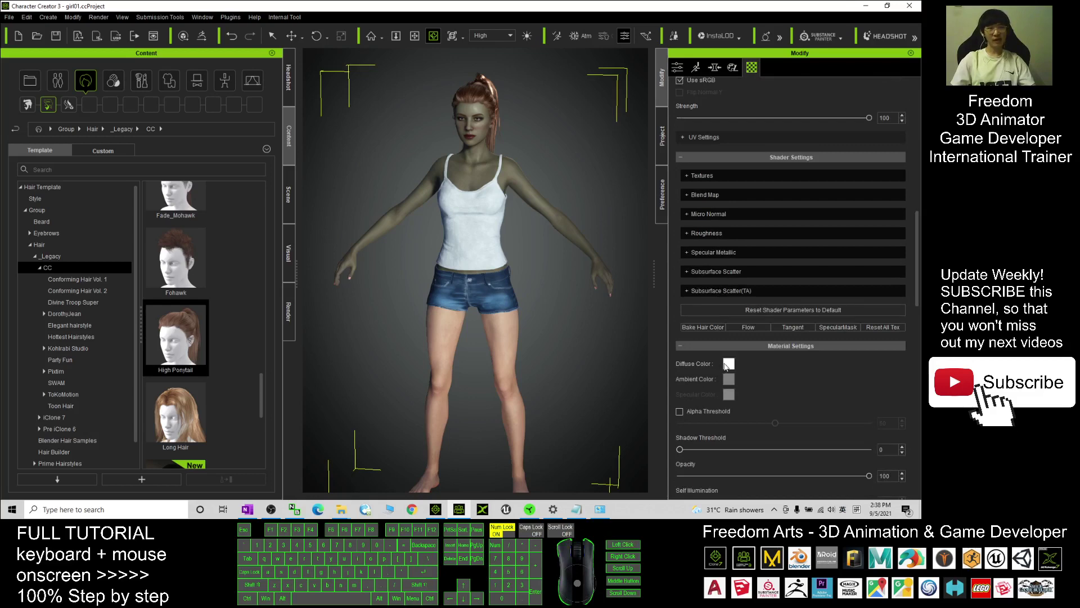
left_click(481, 327)
key("ctrl+v")
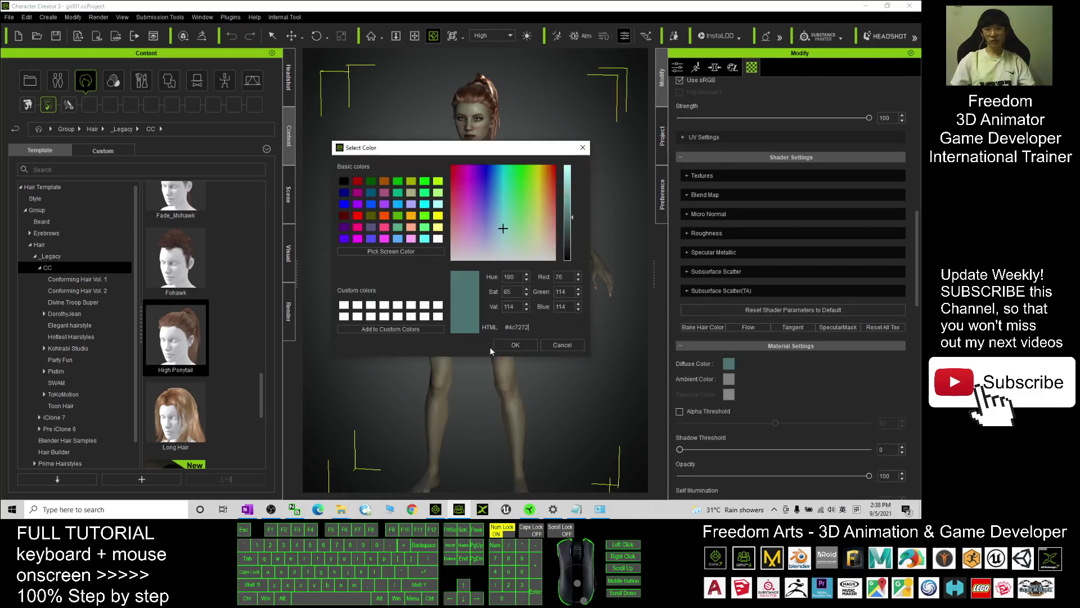
left_click(508, 347)
- Examine the recolored skin on the character's legs, upper body and face from several angles and distances
scroll(511, 332, "down", 1)
key("x")
left_click_drag(511, 332, 586, 145)
key("c")
scroll(533, 201, "up", 3)
key("x")
left_click_drag(533, 200, 425, 282)
key("c")
scroll(417, 192, "up", 3)
key("x")
key("c")
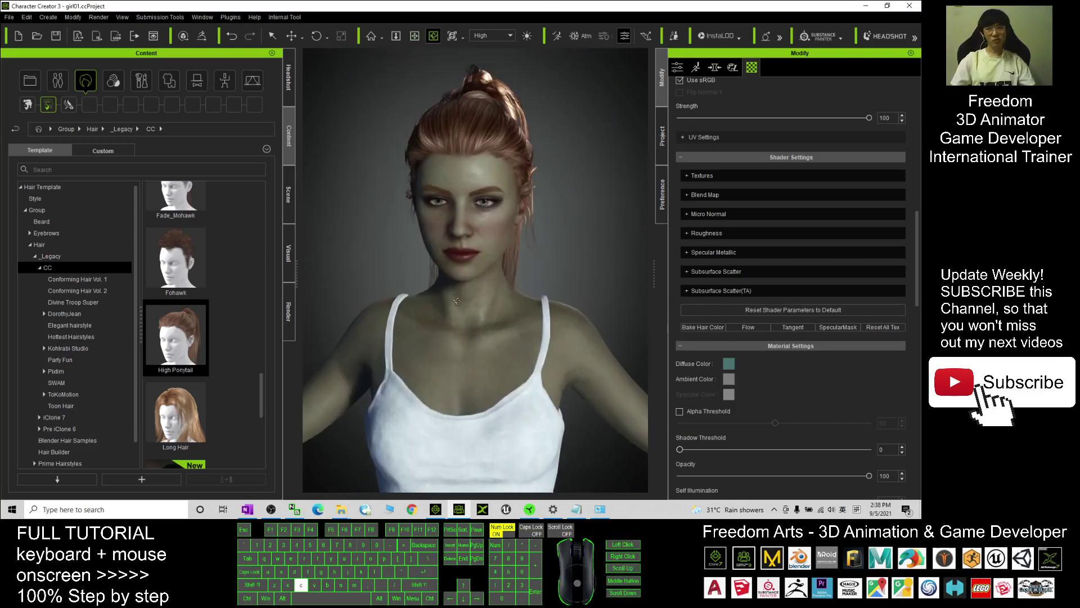
left_click_drag(486, 201, 479, 337)
scroll(407, 206, "up", 2)
key("x")
key("c")
scroll(489, 315, "down", 3)
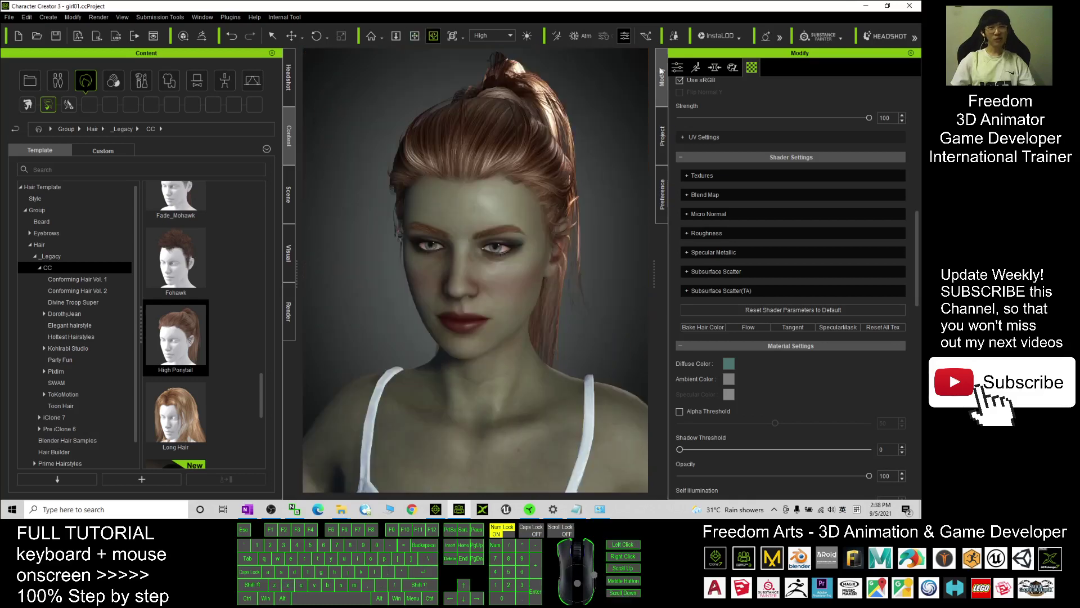
- Apply the 14_Angry facial expression from the 09-ExPlus Angry Disgust style to the character
left_click(704, 67)
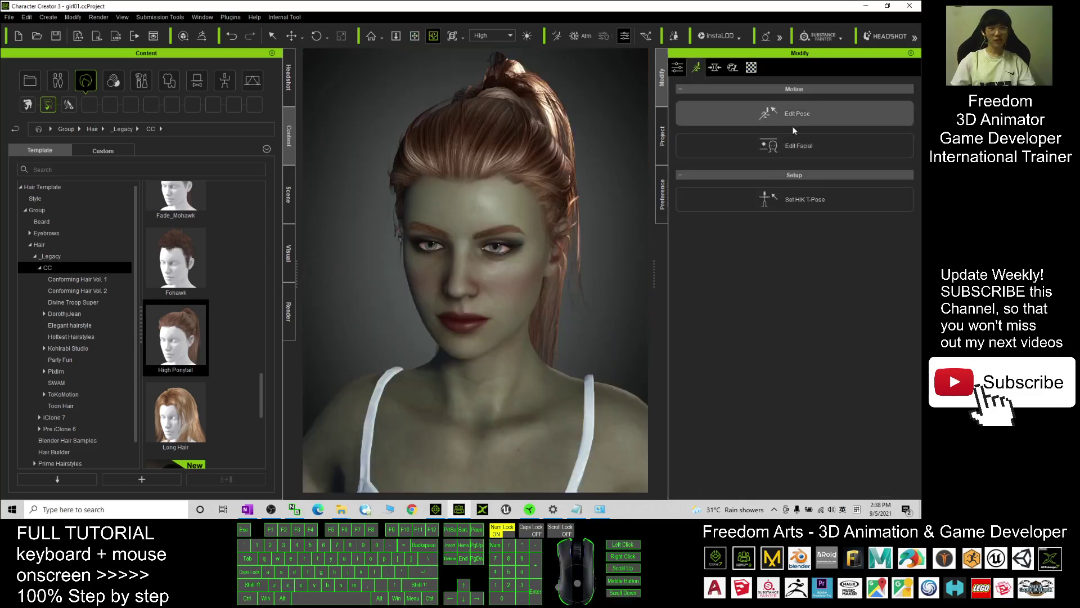
left_click(815, 148)
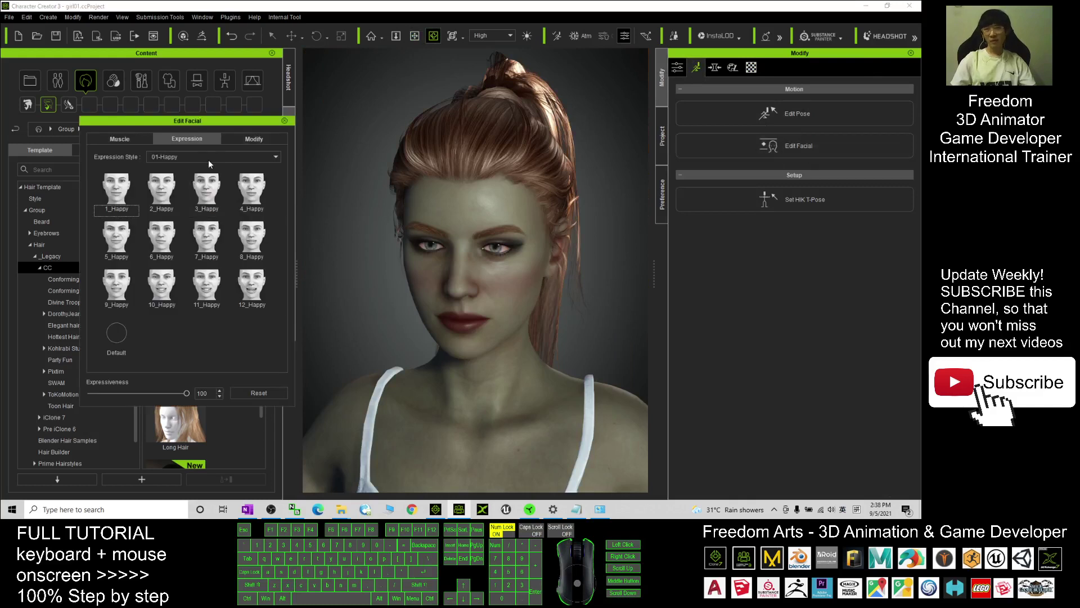
left_click(208, 160)
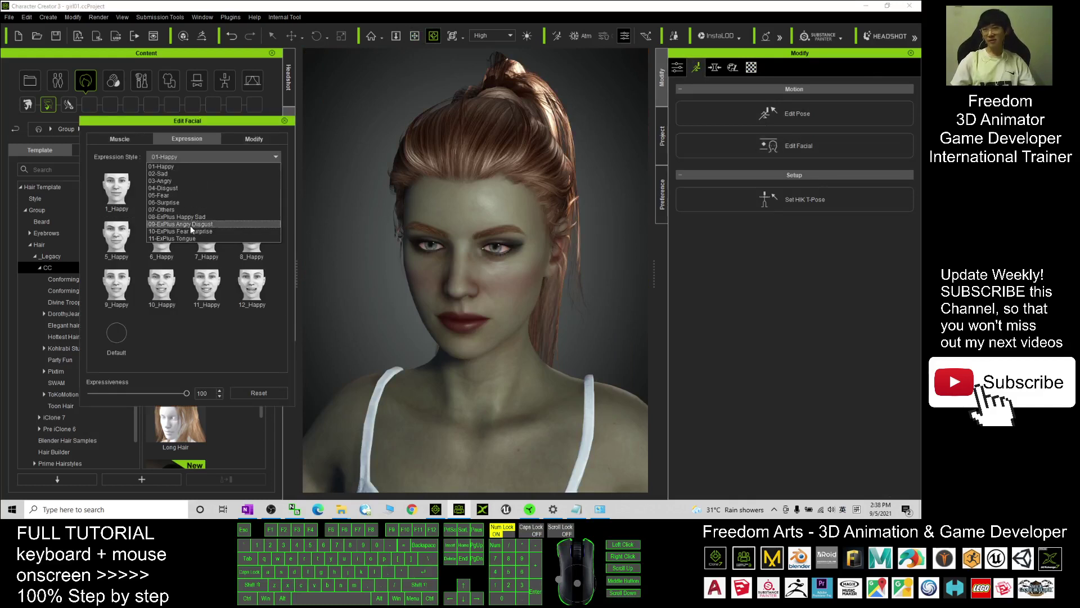
left_click(169, 224)
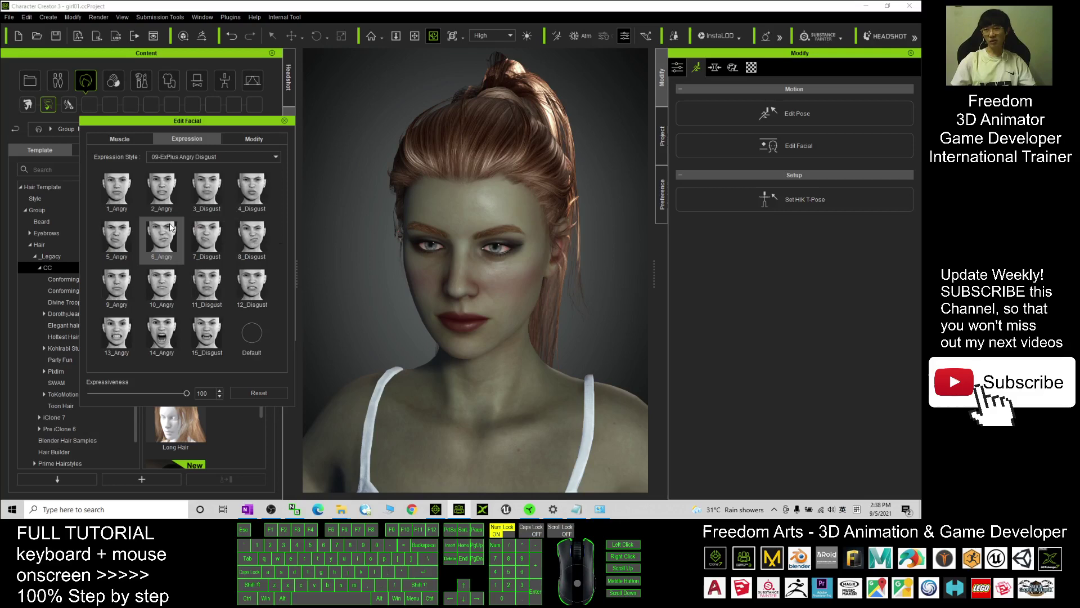
left_click(209, 334)
left_click(165, 331)
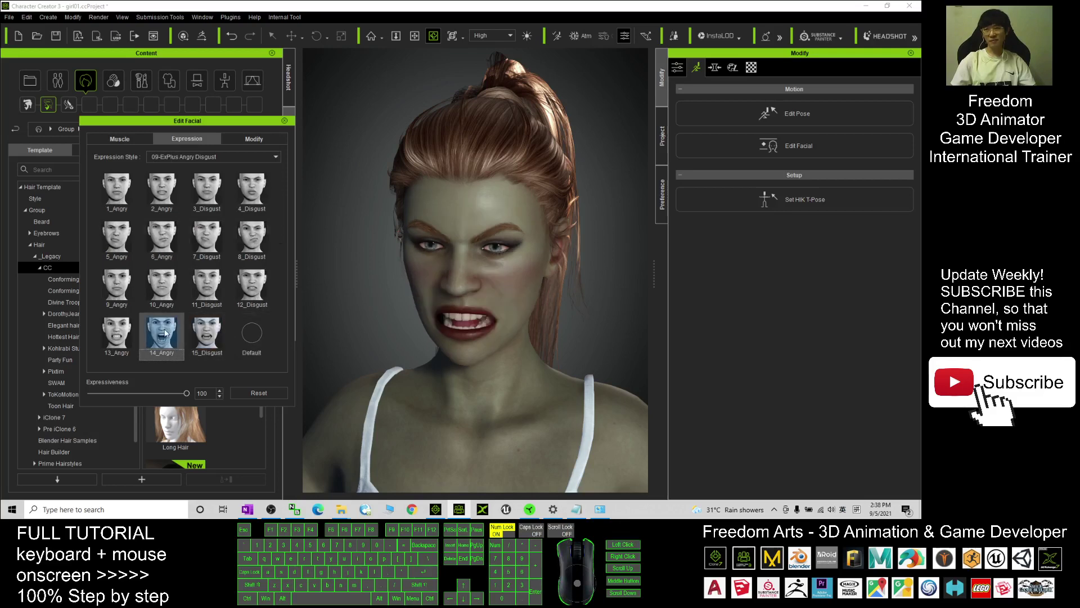
- Examine the angry expression and the upper body from several angles, closing the facial expression editor
key("c")
left_click_drag(417, 290, 531, 287)
scroll(529, 287, "down", 7)
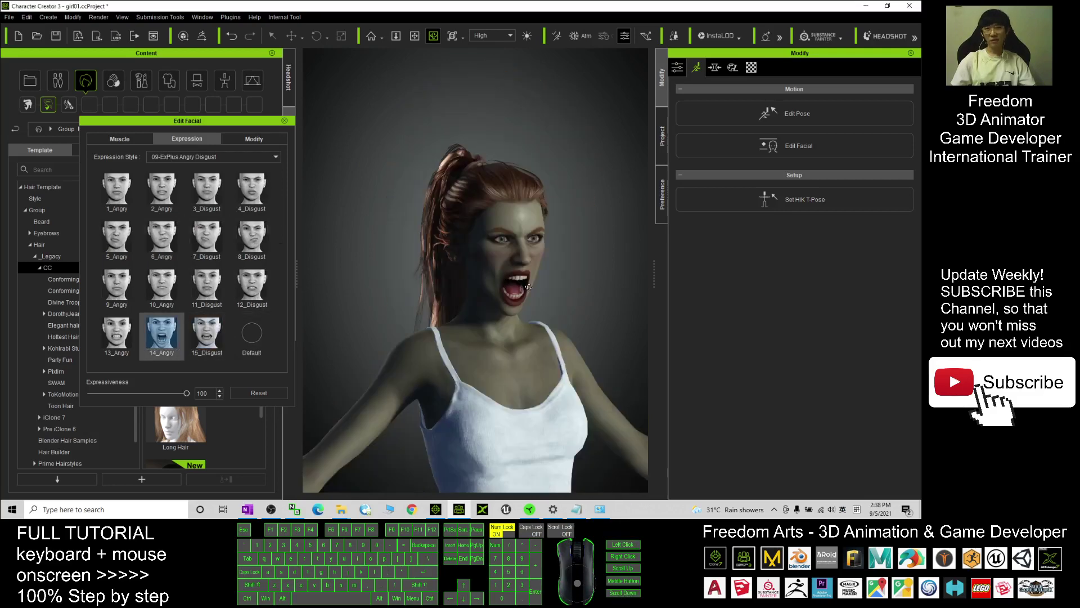
key("x")
left_click_drag(467, 293, 359, 273)
key("c")
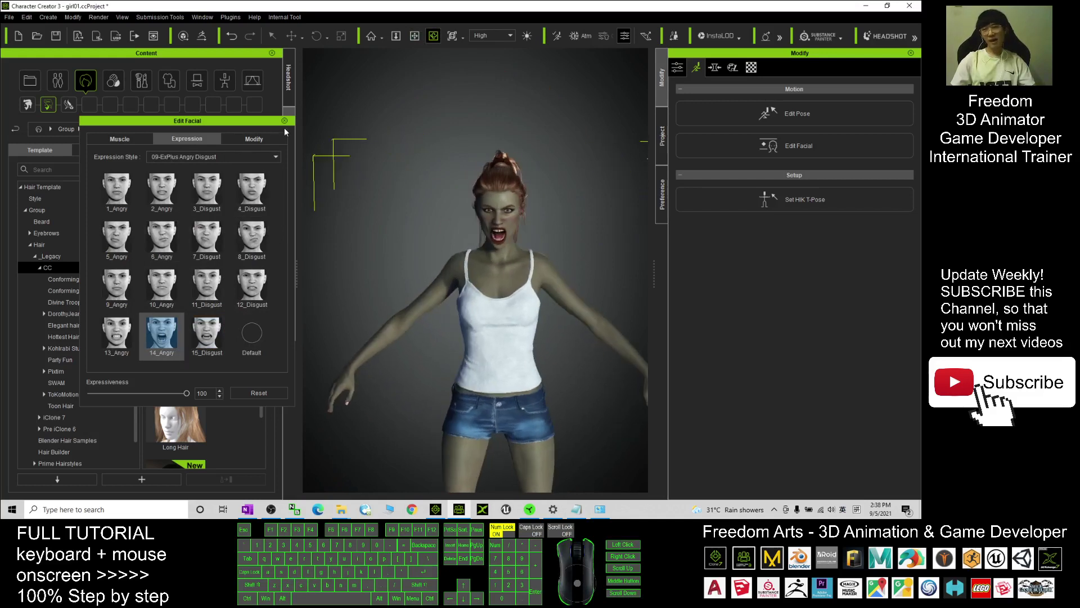
left_click(284, 121)
scroll(500, 268, "up", 2)
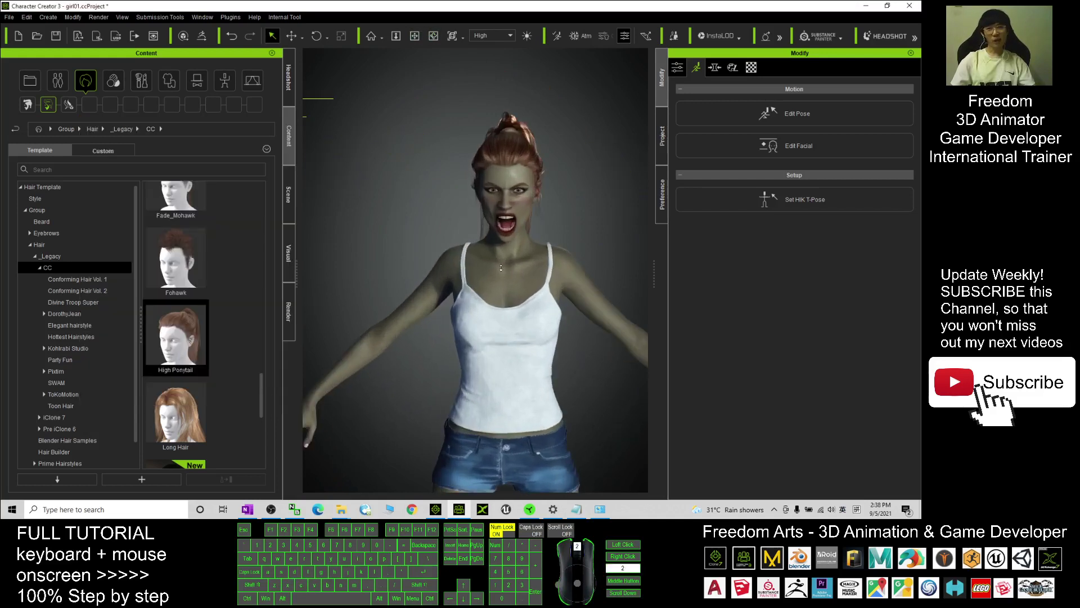
scroll(501, 268, "up", 3)
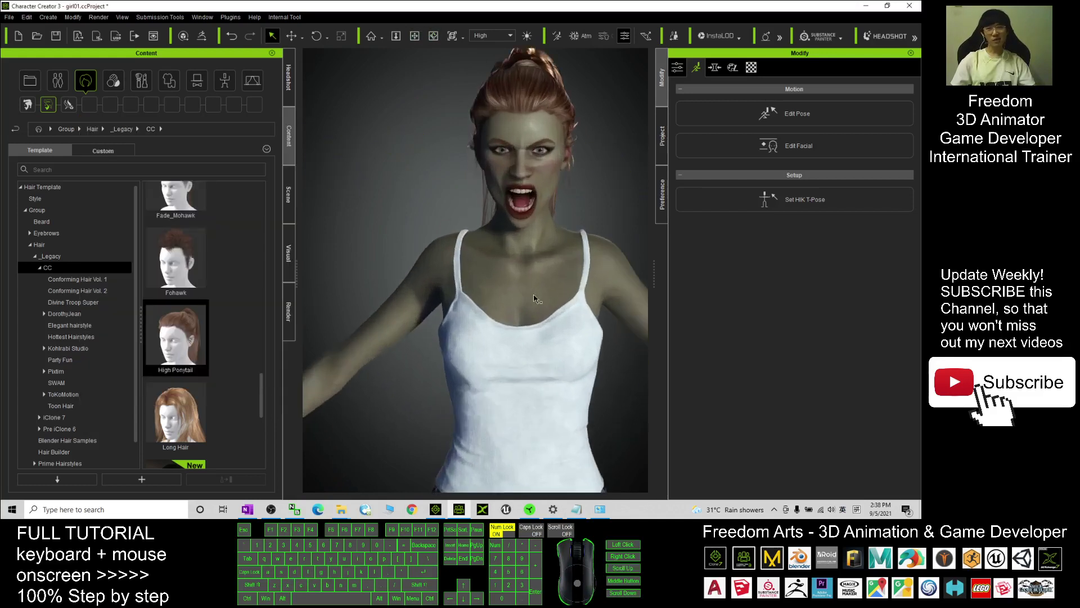
key("x")
key("c")
left_click_drag(630, 406, 512, 298)
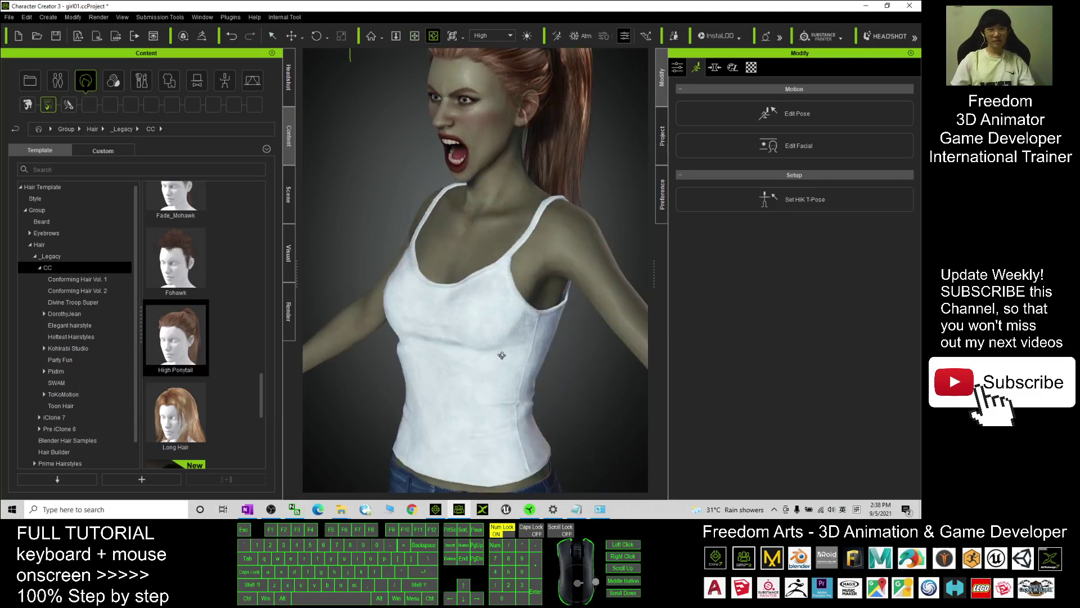
scroll(485, 371, "up", 3)
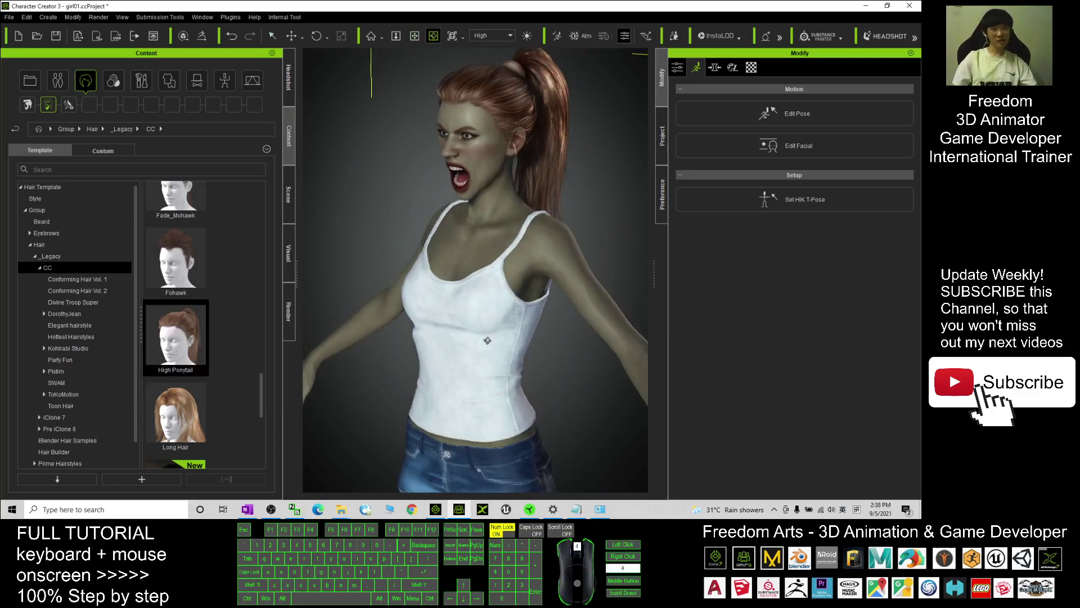
- Select the camisole among the character's clothing and preview its Base Color texture
left_click(752, 67)
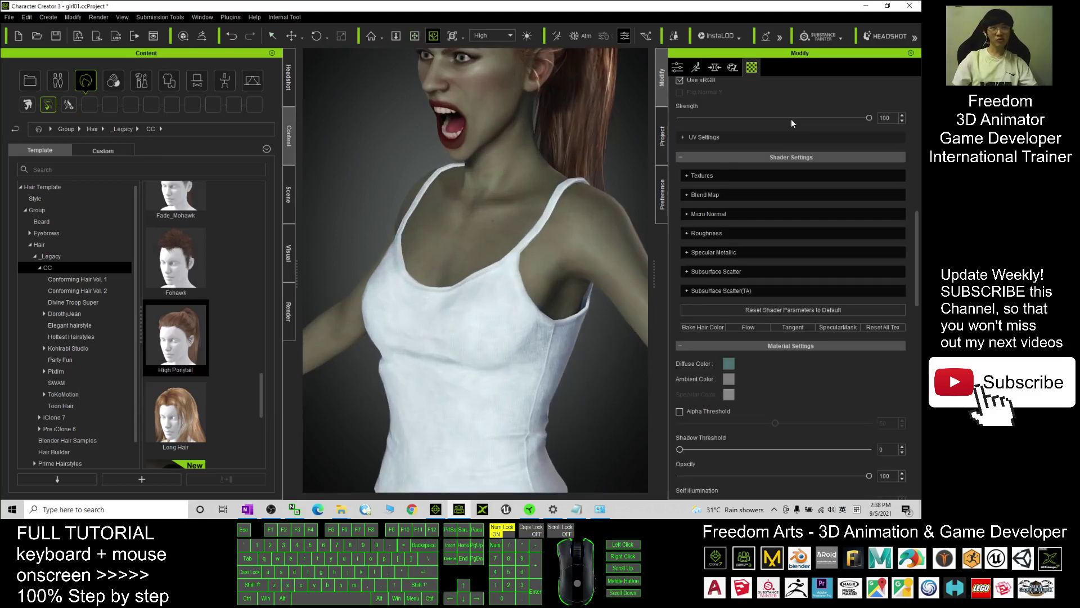
scroll(867, 183, "up", 1)
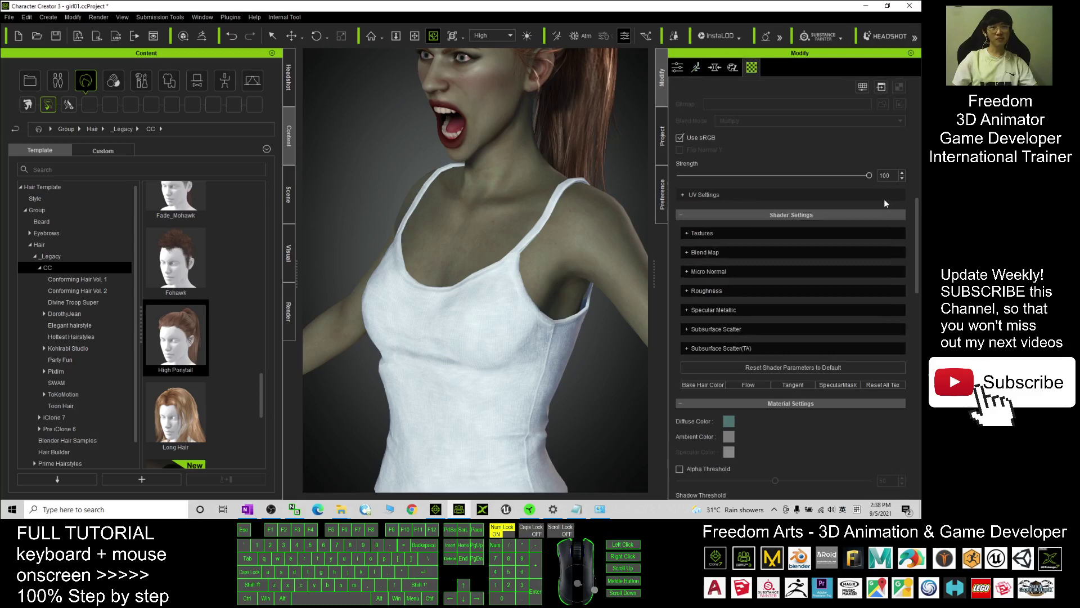
left_click_drag(916, 229, 895, 90)
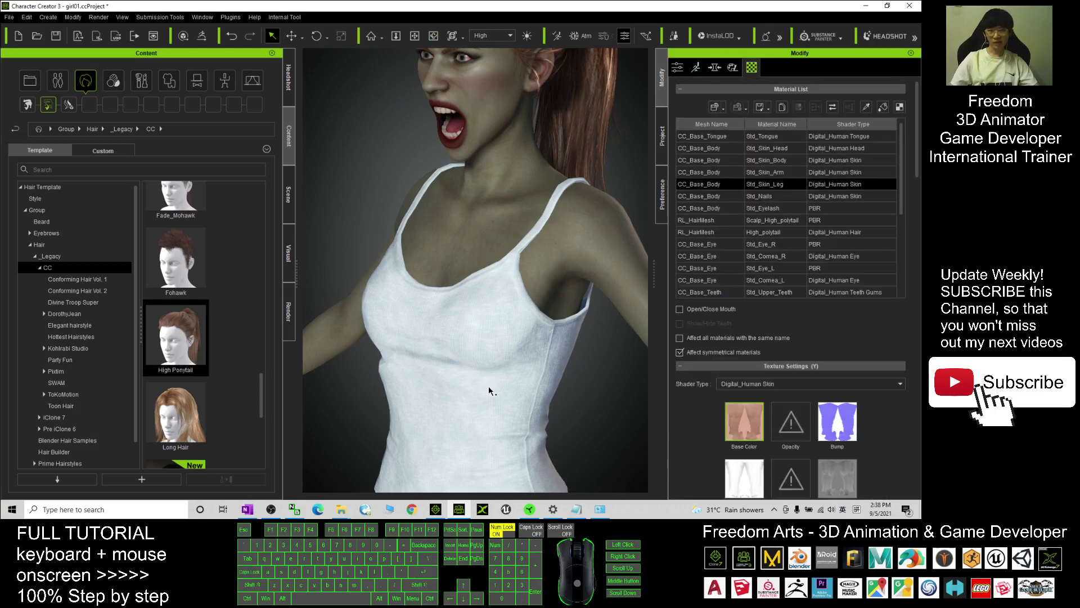
left_click(488, 386)
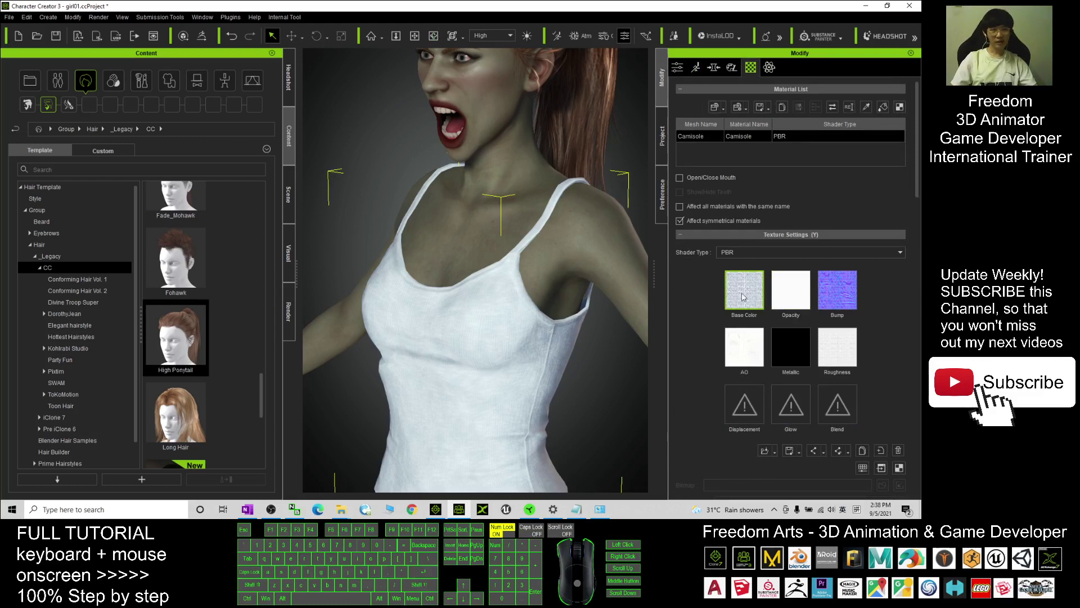
left_click(777, 452)
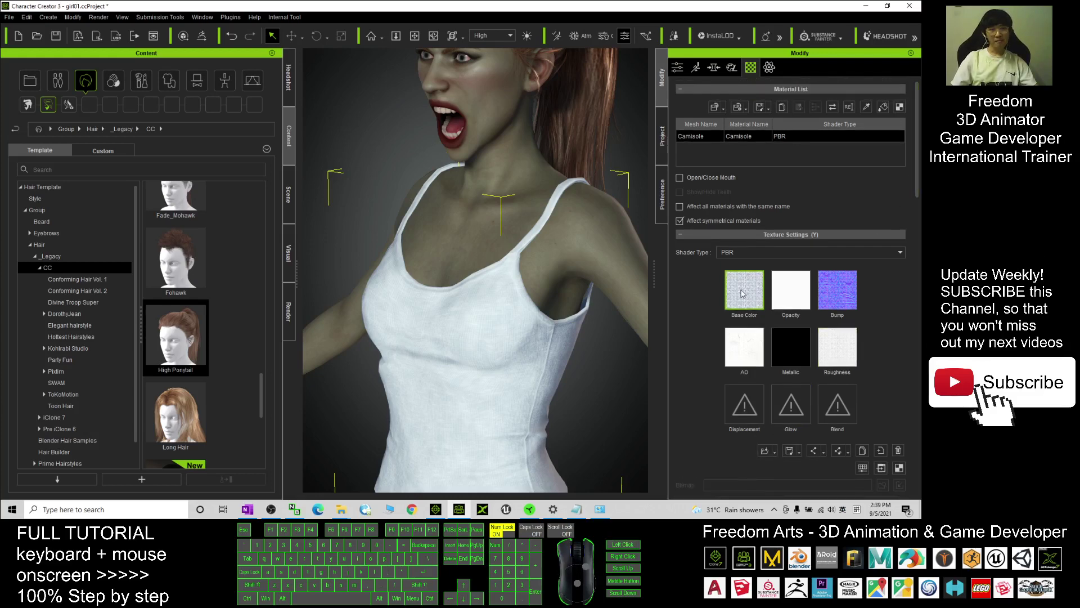
mouse_move(743, 290)
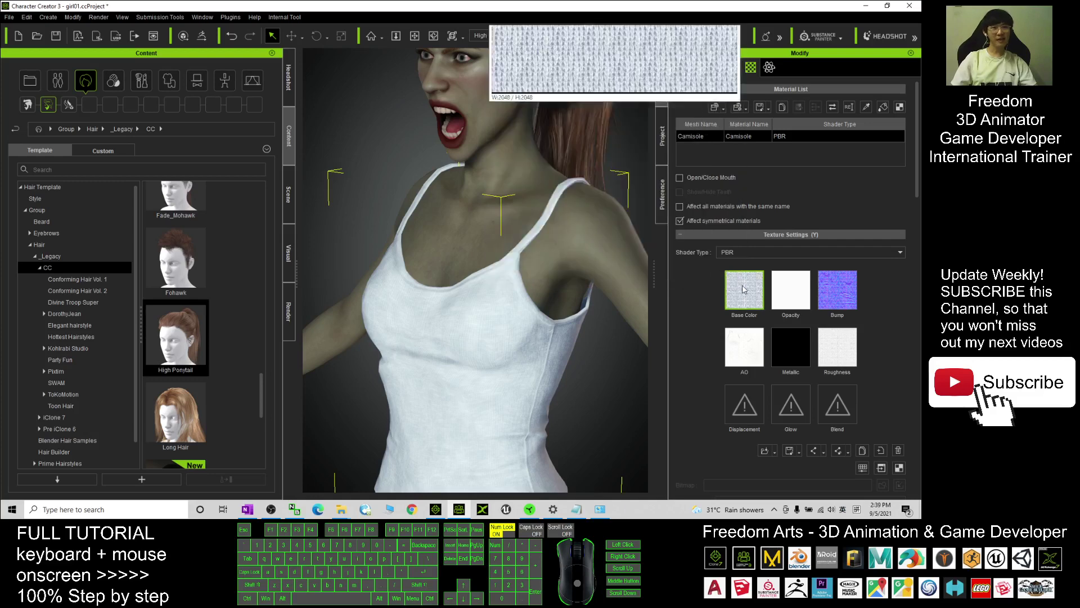
- Inspect the whole zombie character with her clothing from the front and the side
scroll(489, 326, "down", 6)
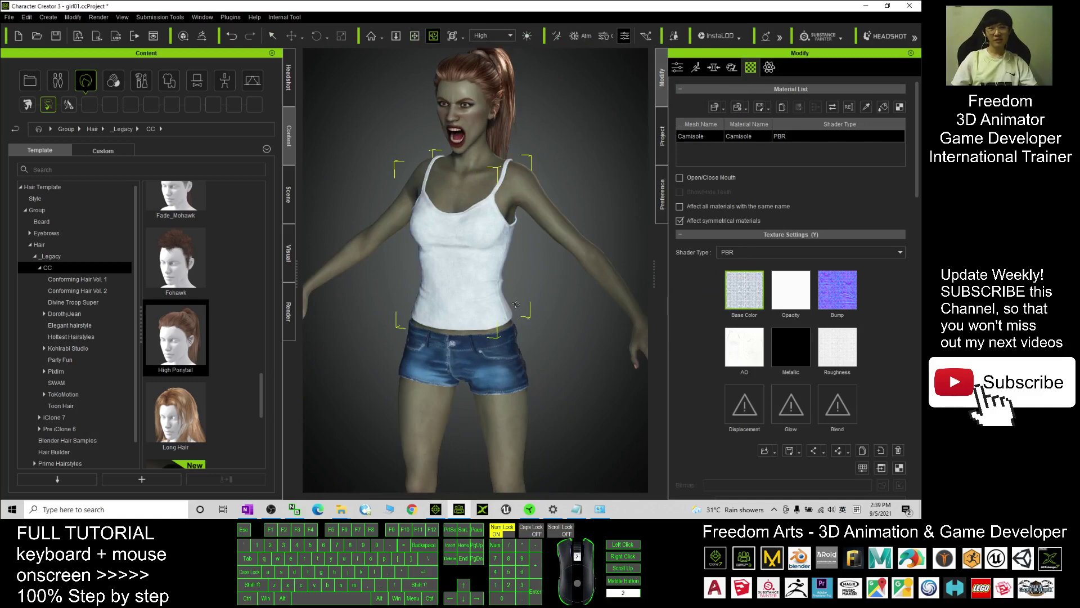
scroll(516, 290, "down", 3)
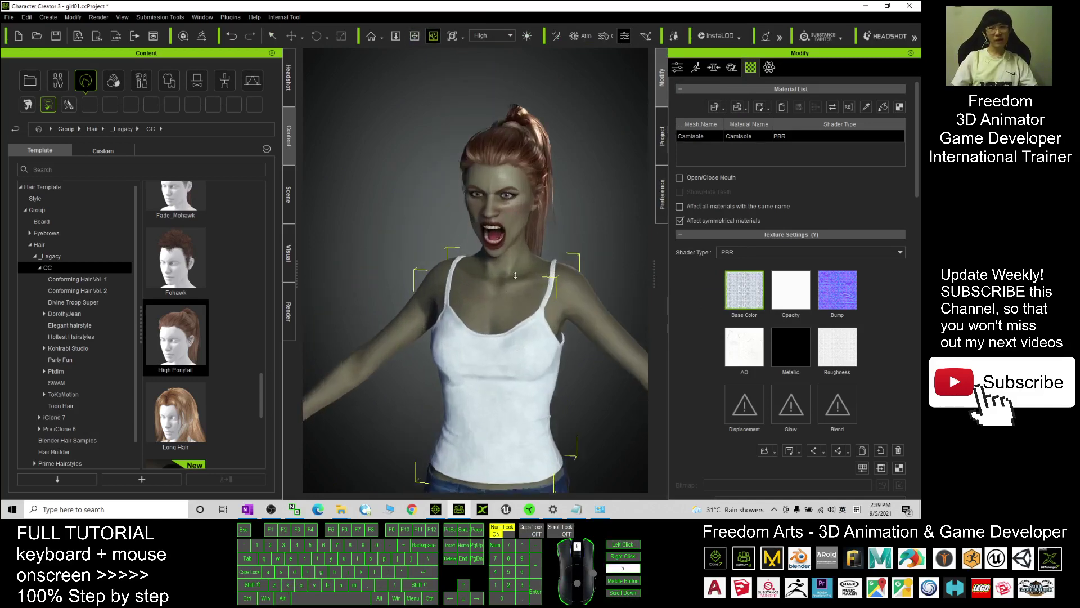
left_click_drag(515, 275, 565, 236)
scroll(565, 294, "up", 2)
left_click_drag(564, 293, 540, 221)
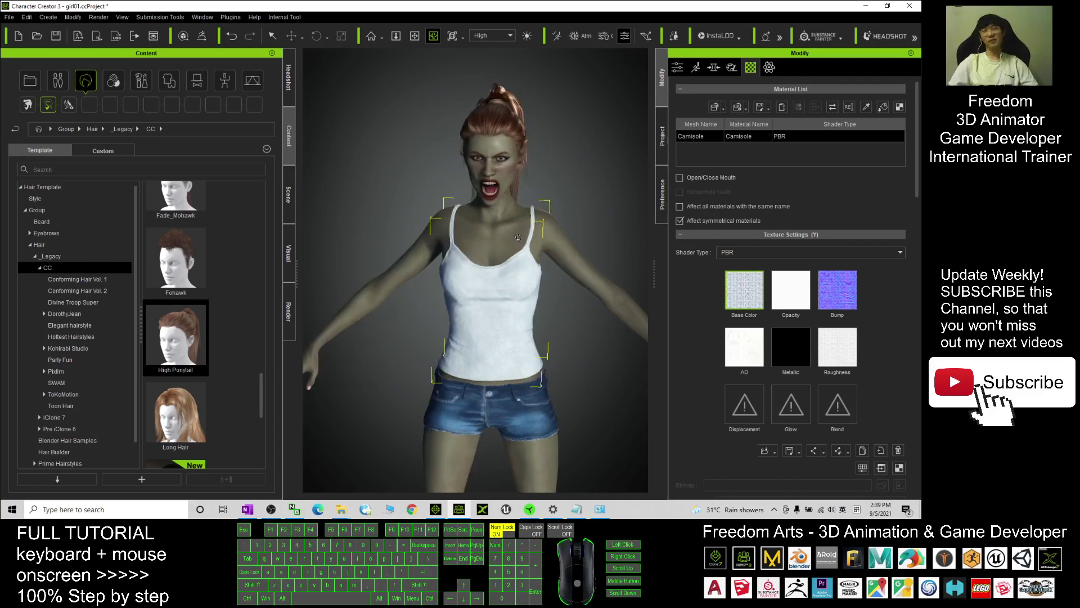
scroll(518, 237, "up", 2)
key("x")
left_click_drag(479, 223, 550, 276)
key("c")
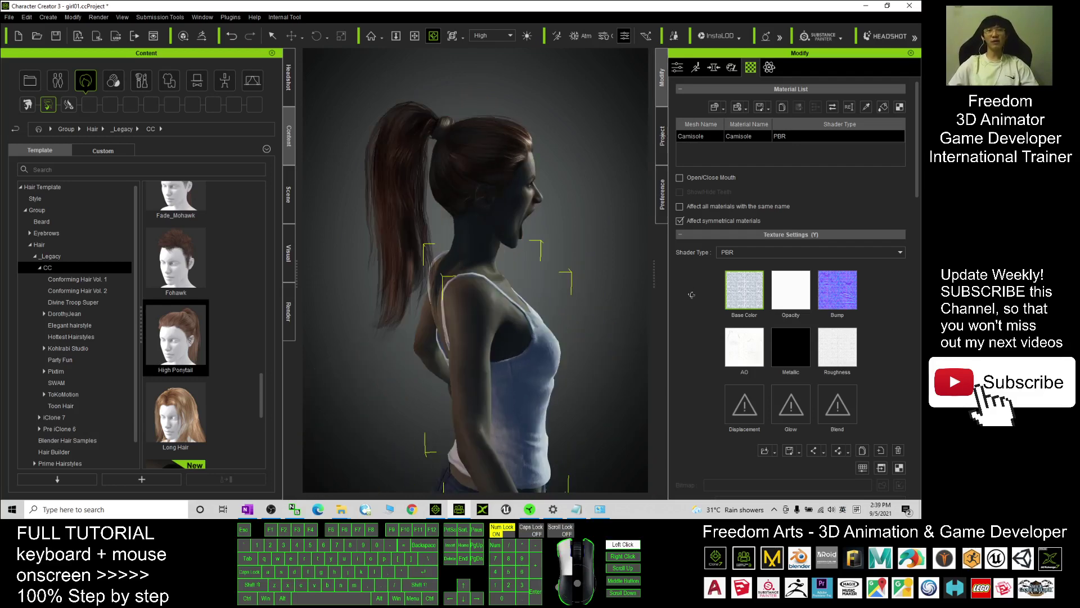
- Apply the 11_Angry facial expression from the 03-Angry style to the character
left_click(696, 67)
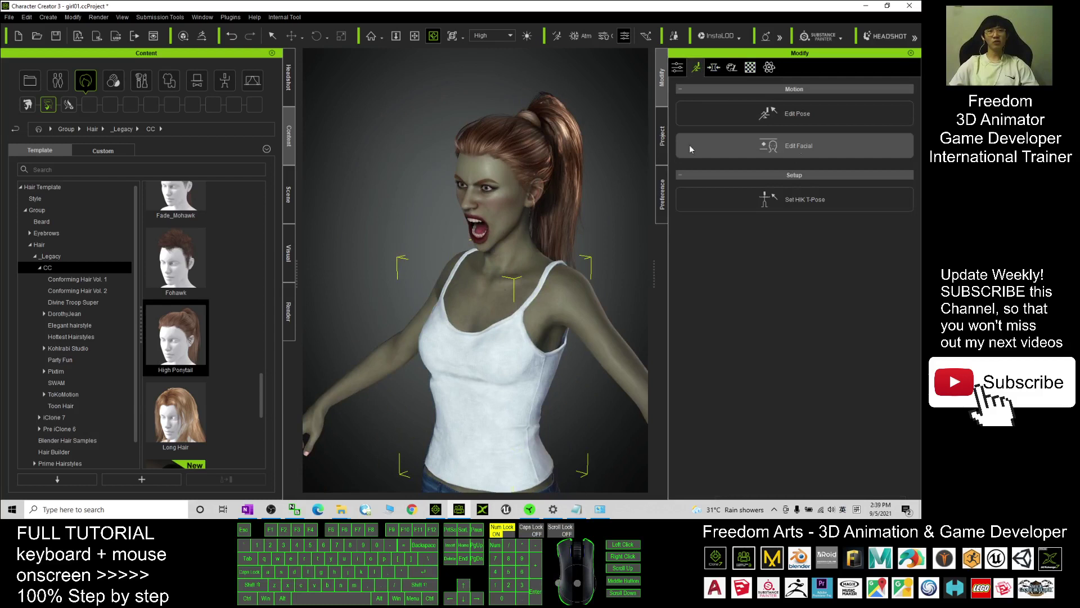
left_click(690, 144)
left_click(181, 152)
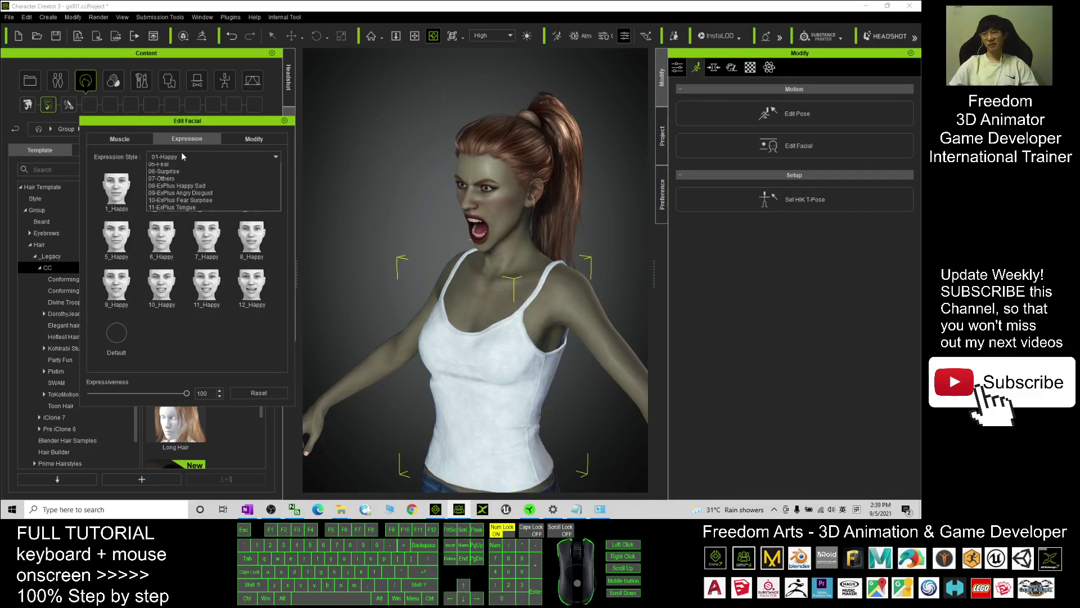
scroll(177, 171, "up", 2)
left_click(177, 171)
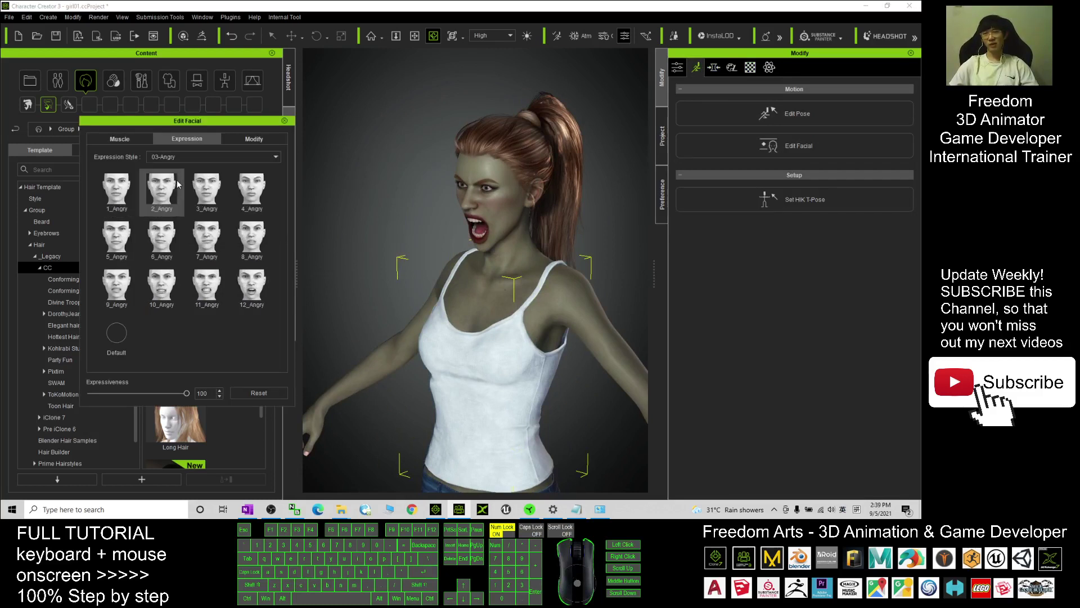
left_click(173, 291)
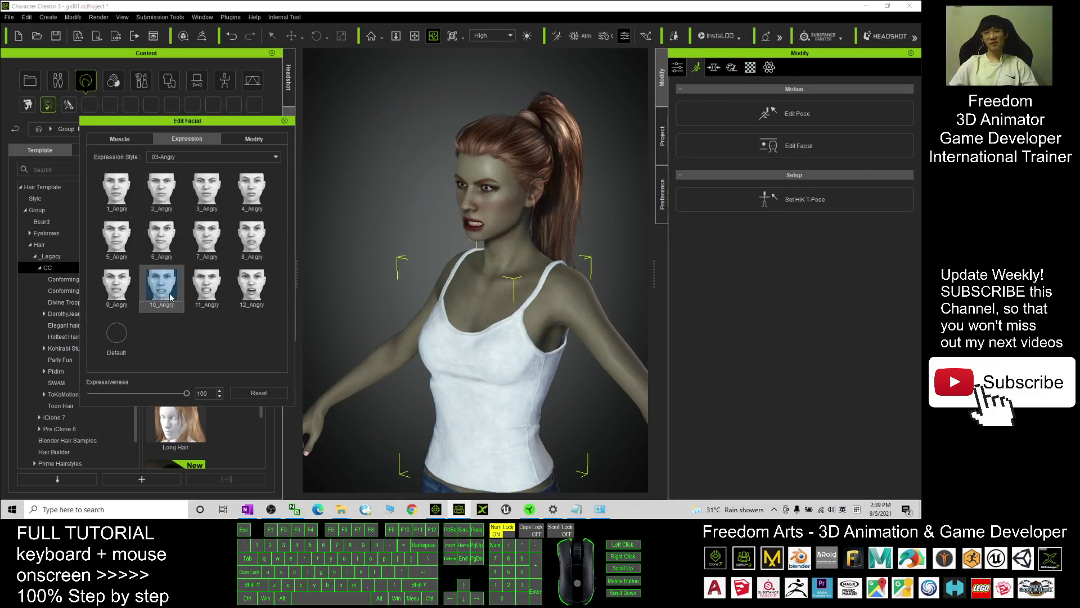
left_click(263, 289)
left_click(206, 290)
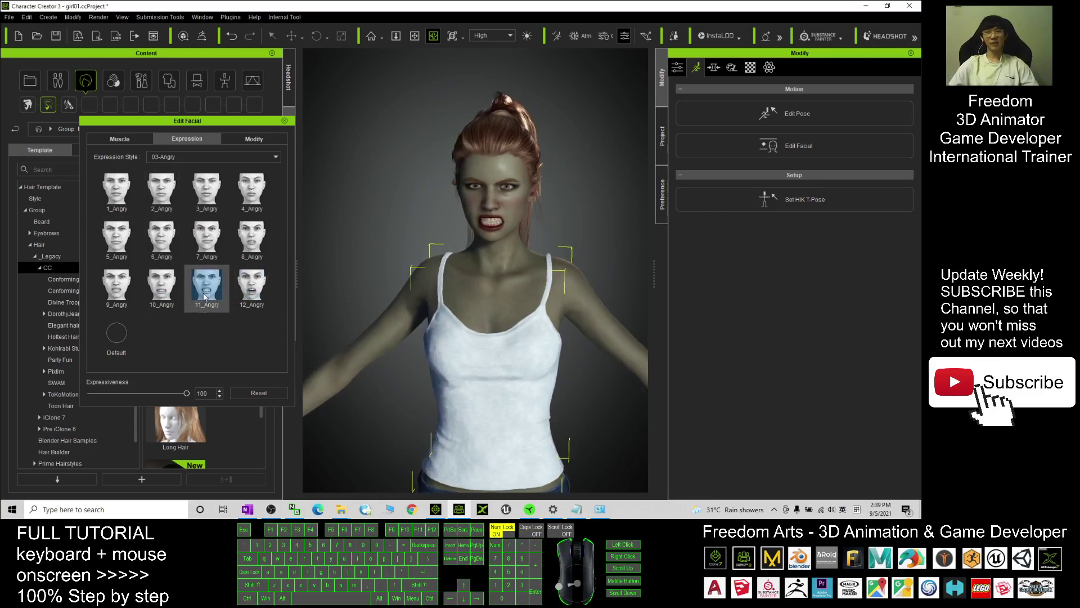